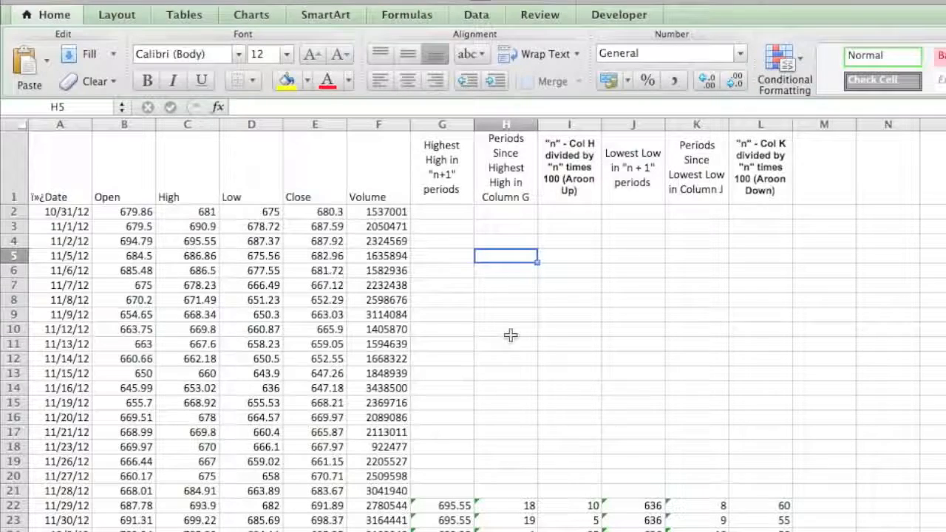
pyautogui.moveTo(456, 168); pyautogui.dragTo(761, 170)
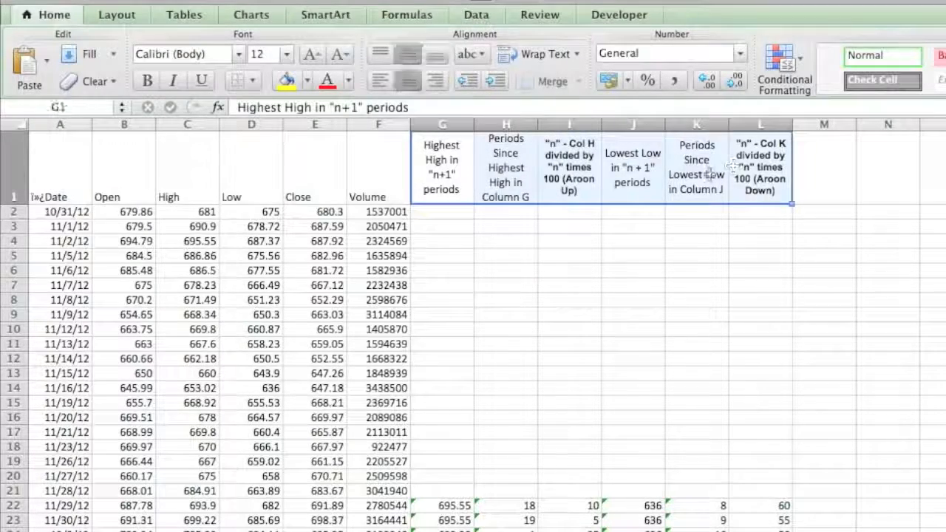
pyautogui.moveTo(50, 158); pyautogui.dragTo(373, 432)
pyautogui.click(445, 392)
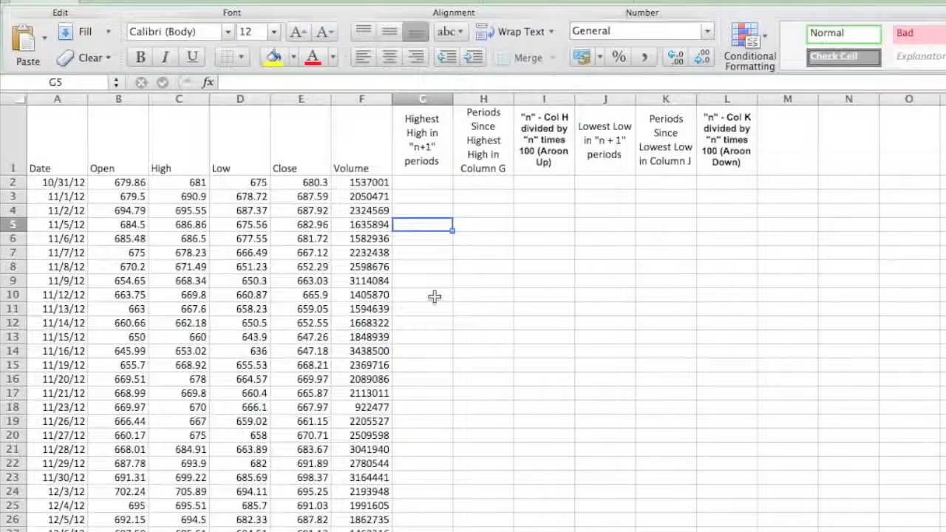
# Enter =MAX(C2:C21) in G22 for the highest high and fill it down column G
pyautogui.click(422, 133)
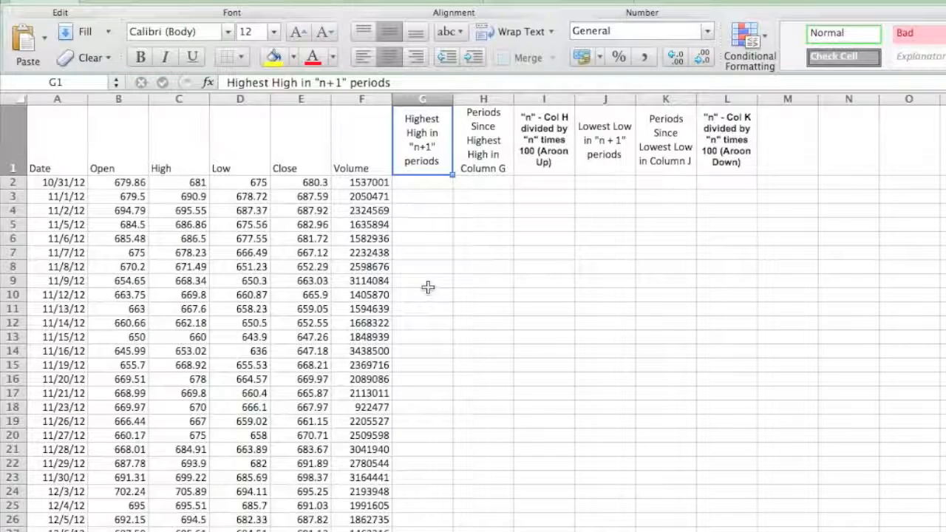
pyautogui.click(437, 449)
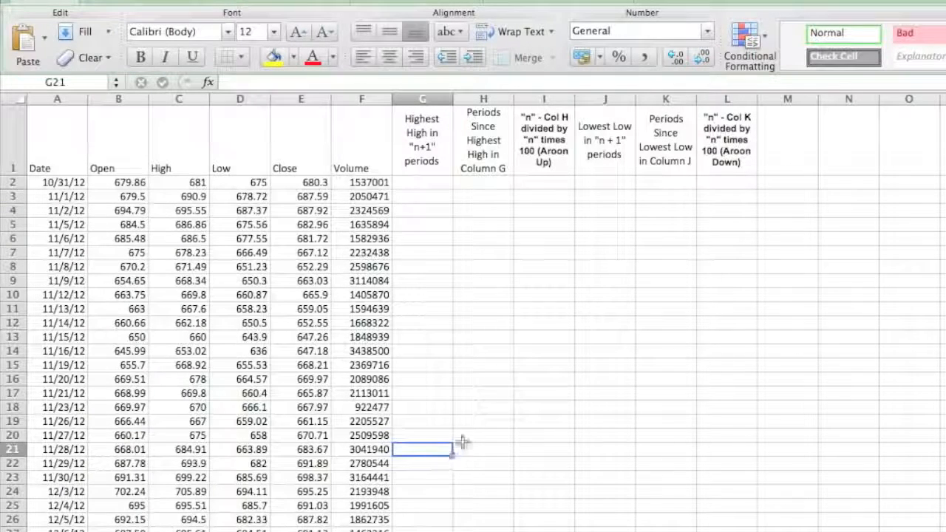
pyautogui.press('Down')
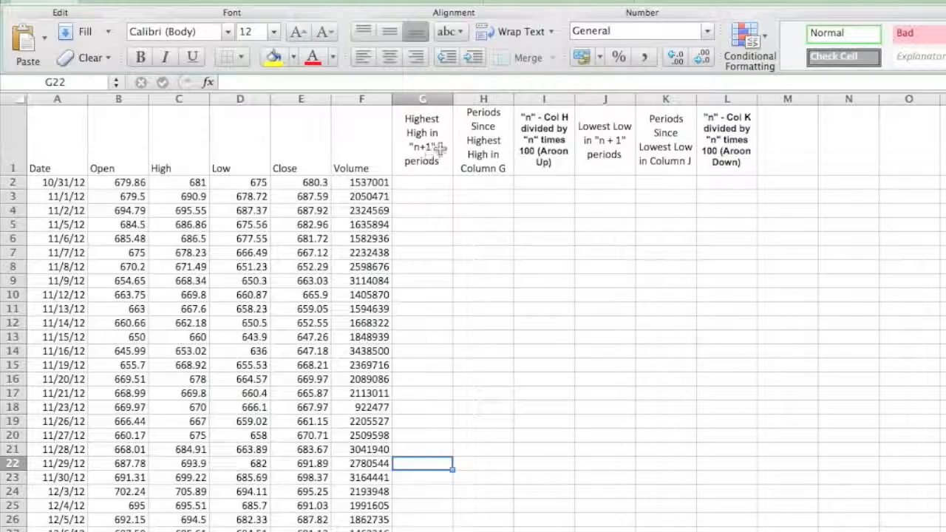
pyautogui.write('=max(')
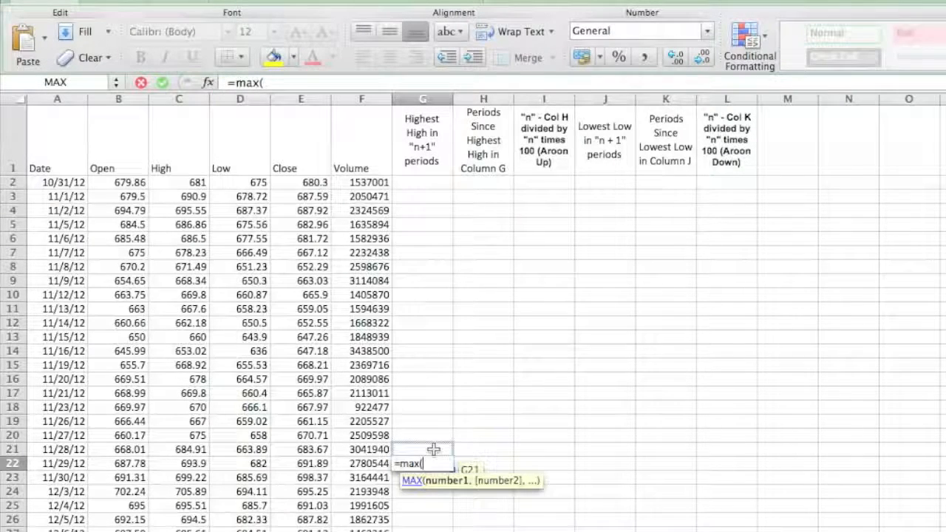
pyautogui.moveTo(171, 177); pyautogui.dragTo(173, 452)
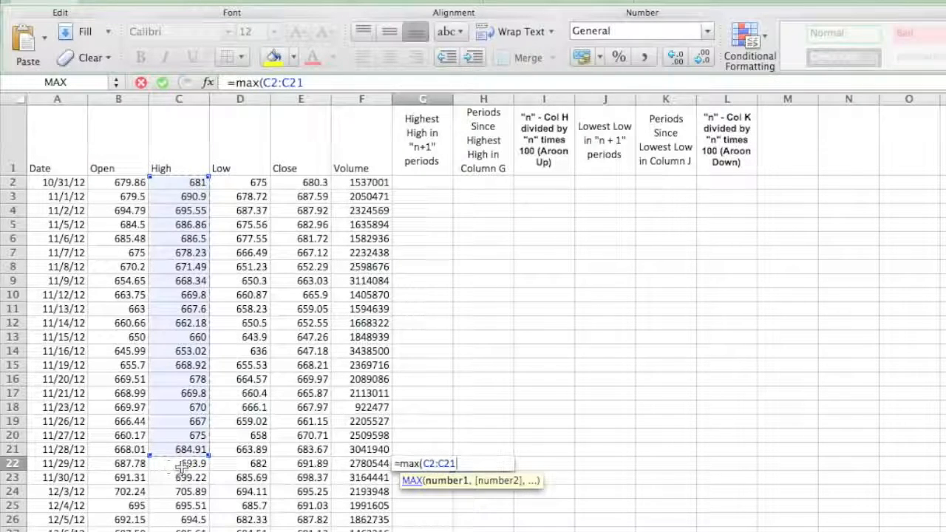
pyautogui.write(')')
pyautogui.press('Return')
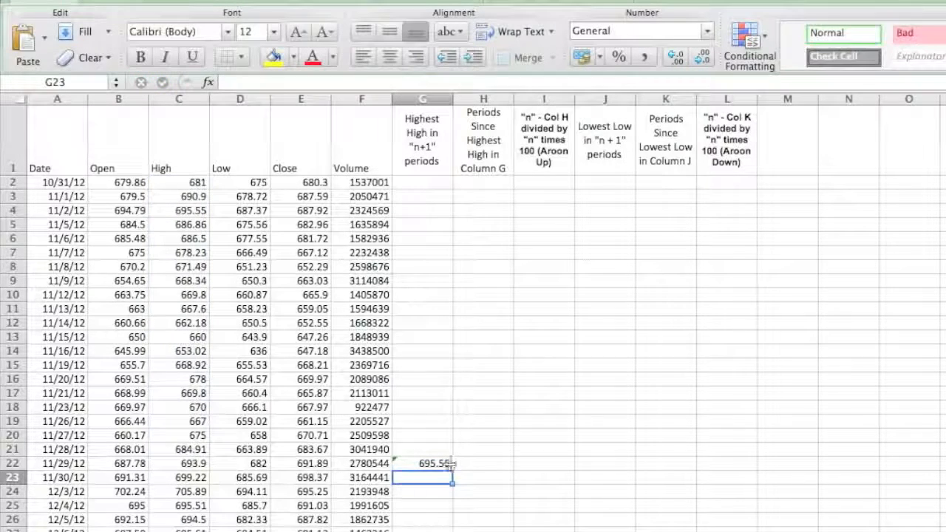
pyautogui.click(443, 464)
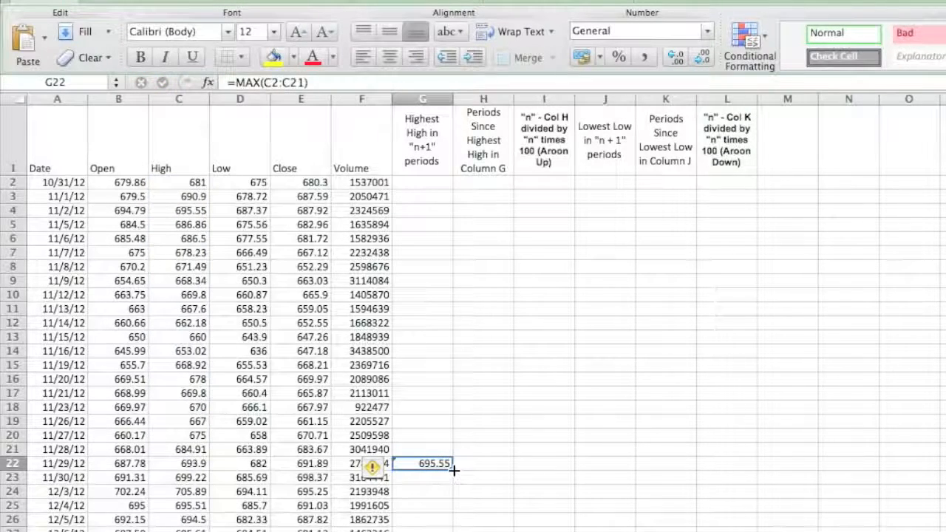
pyautogui.doubleClick(452, 469)
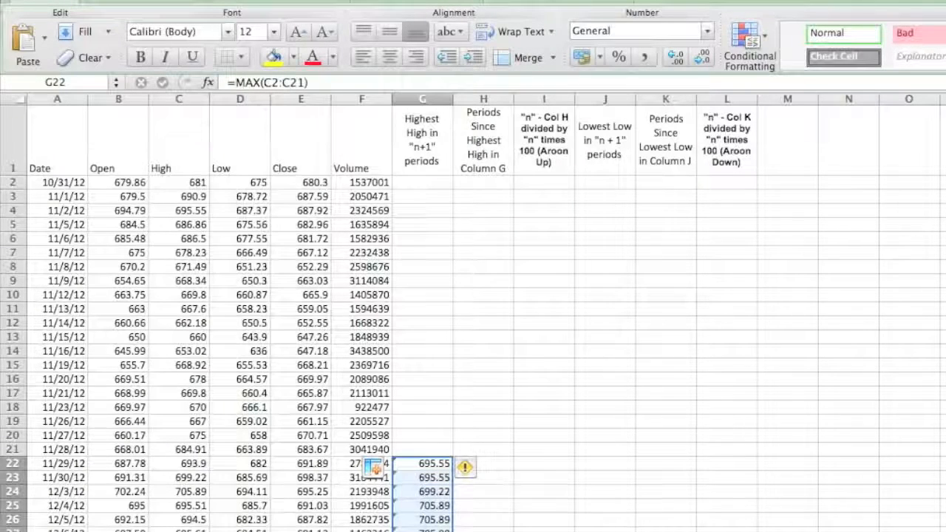
pyautogui.click(498, 462)
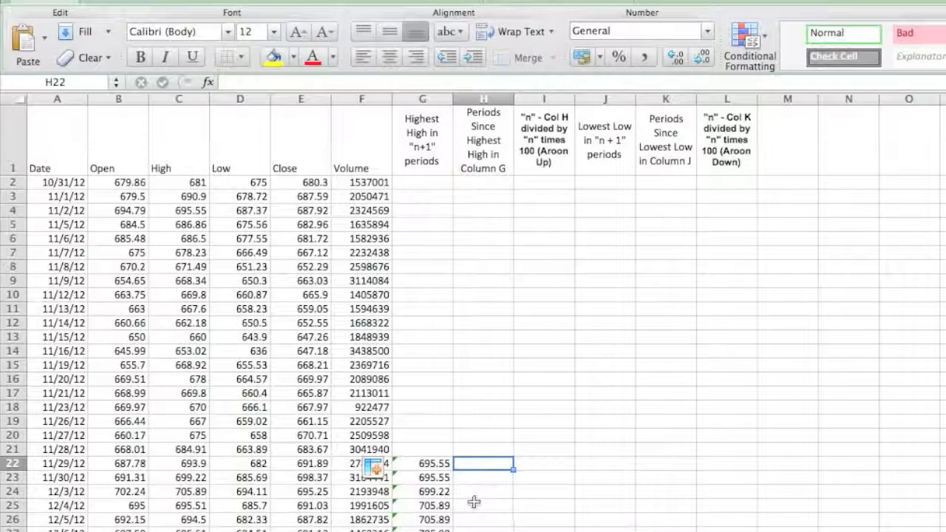
pyautogui.click(441, 463)
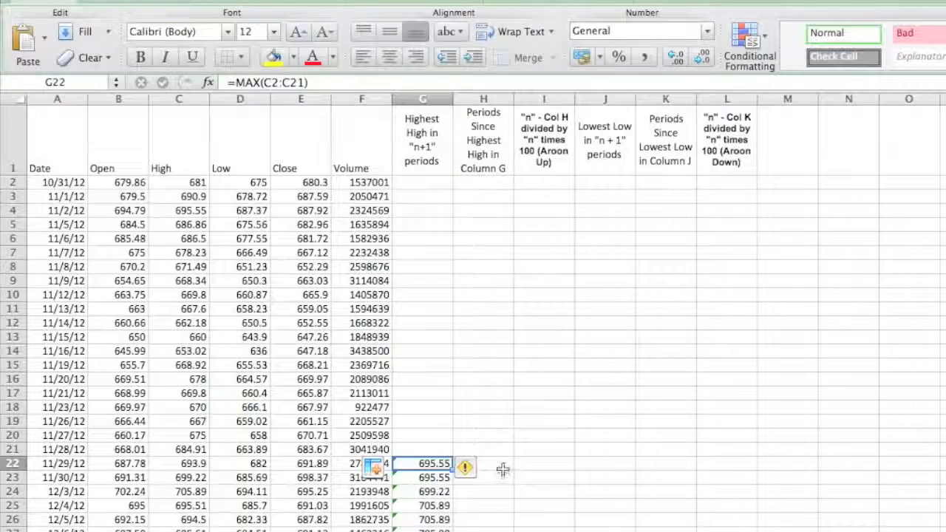
pyautogui.click(503, 470)
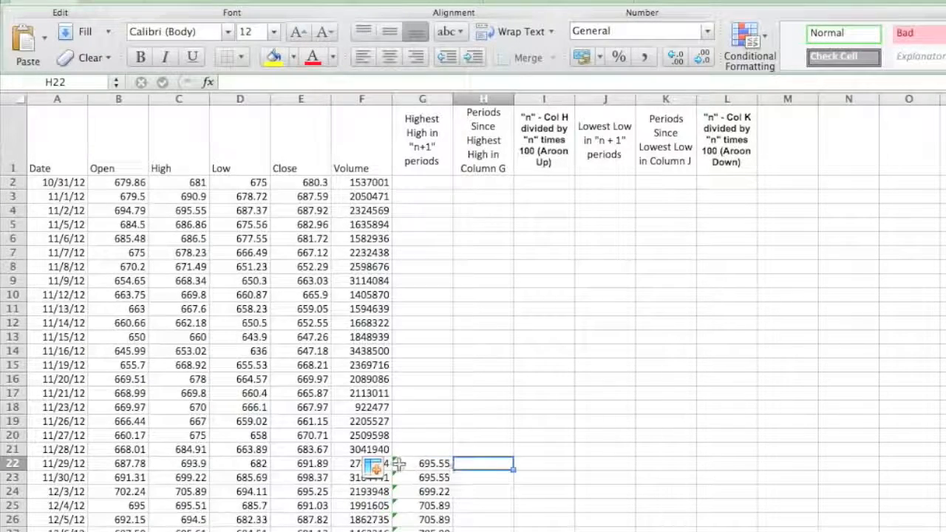
pyautogui.click(399, 464)
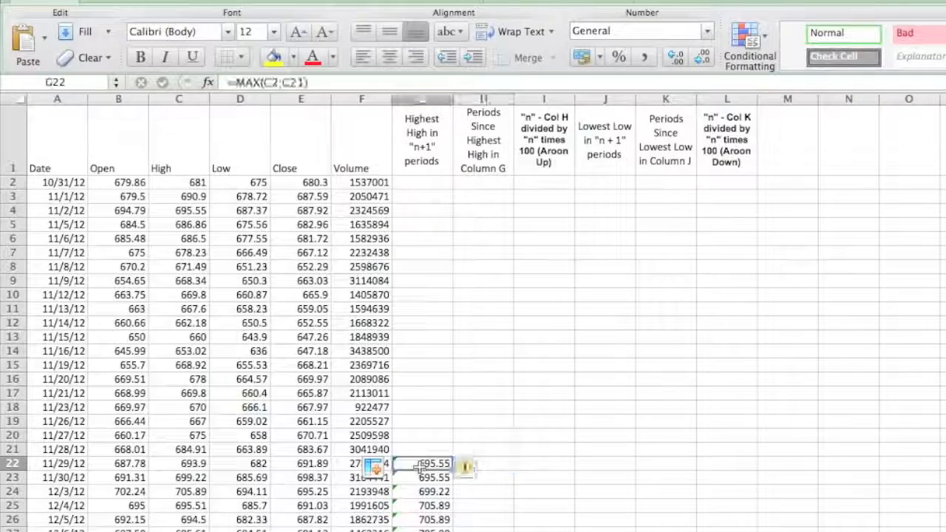
# Enter =(21-(MATCH(G22,C2:C21,0))) in H22 for the periods since the highest high, accepting the proposed closing-parenthesis correction
pyautogui.click(497, 463)
pyautogui.write('=')
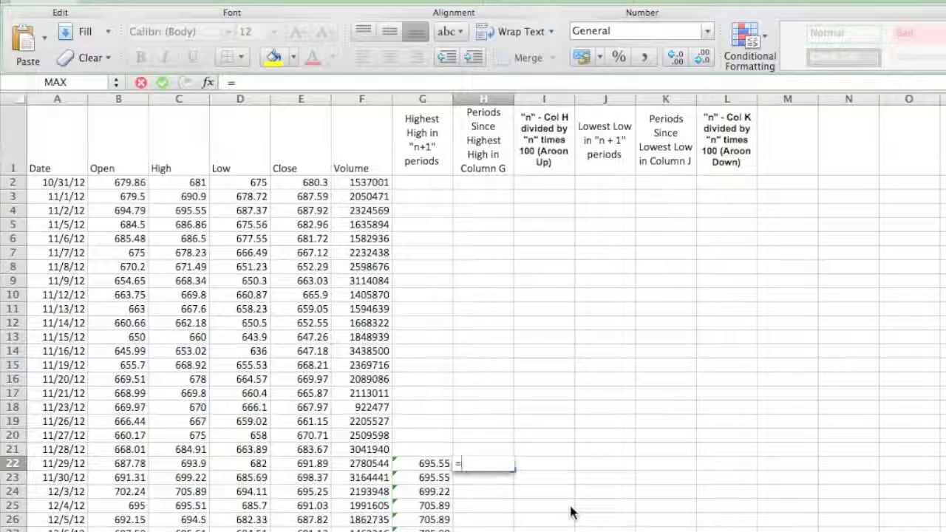
pyautogui.write('(')
pyautogui.click(570, 505)
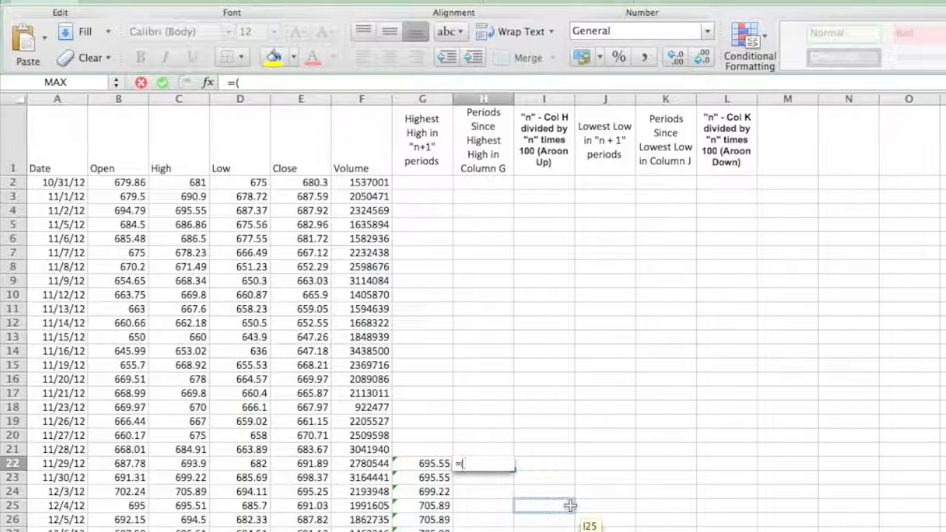
pyautogui.write('21-(')
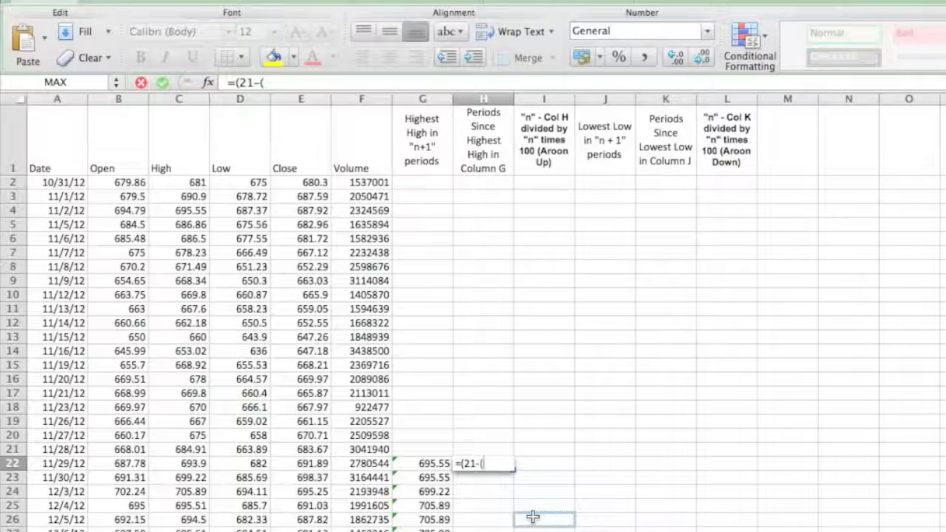
pyautogui.write('Match')
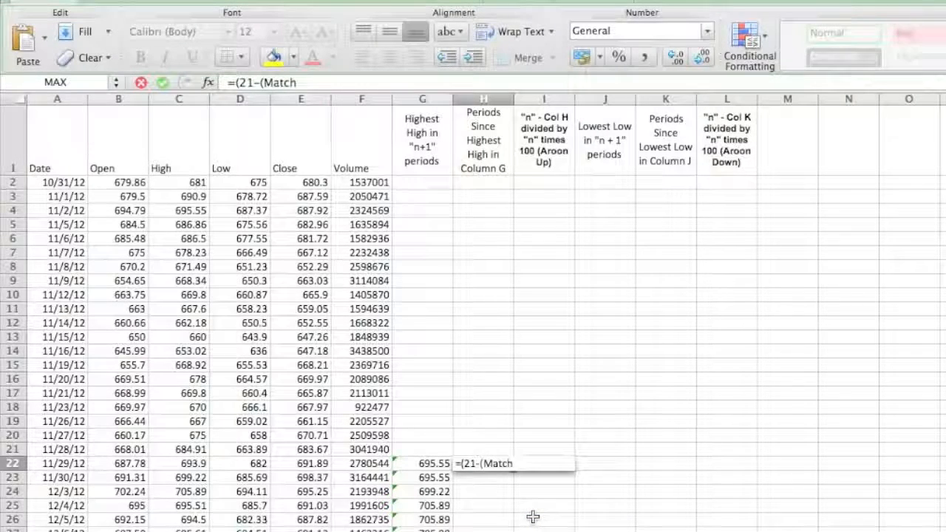
pyautogui.write('(')
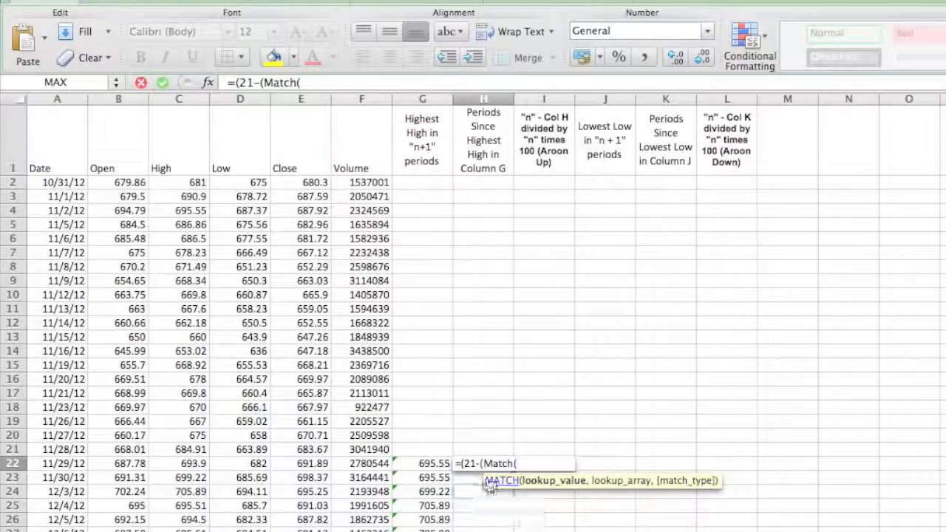
pyautogui.click(436, 463)
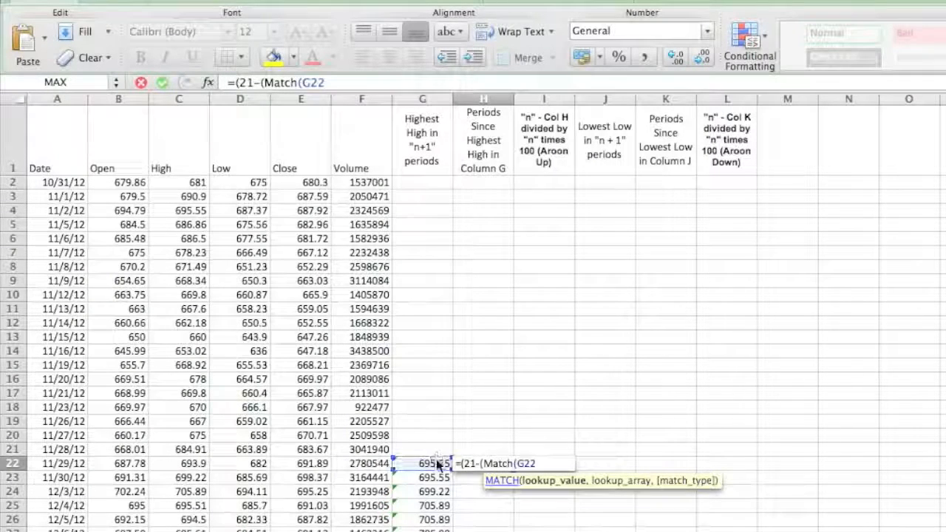
pyautogui.write(',')
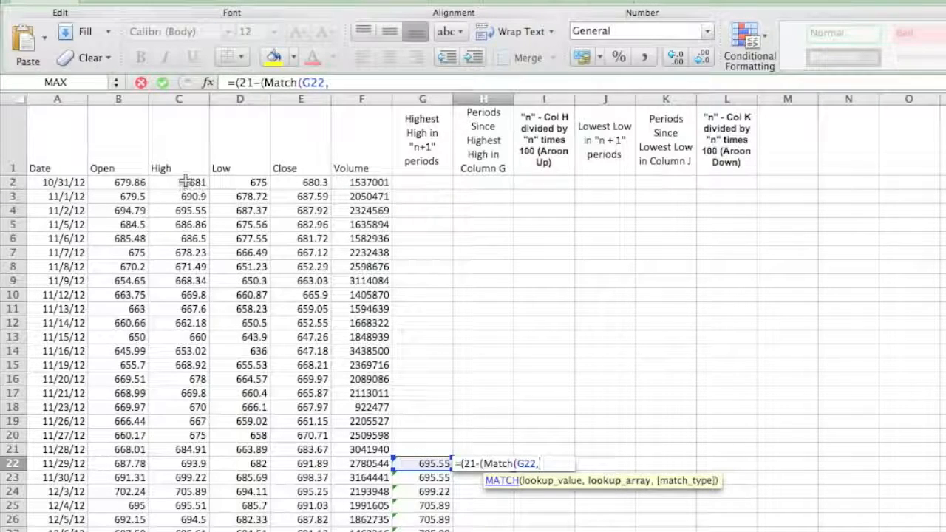
pyautogui.moveTo(188, 180); pyautogui.dragTo(165, 459)
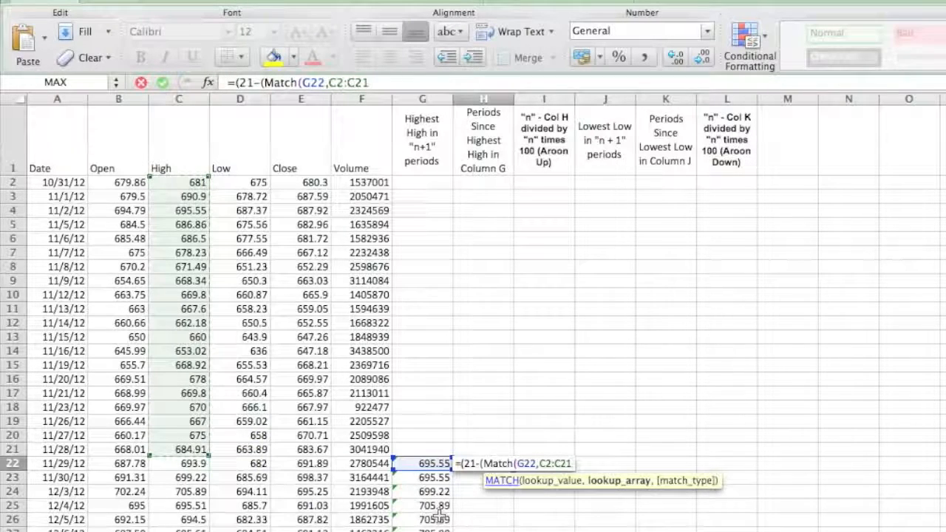
pyautogui.write(',0')
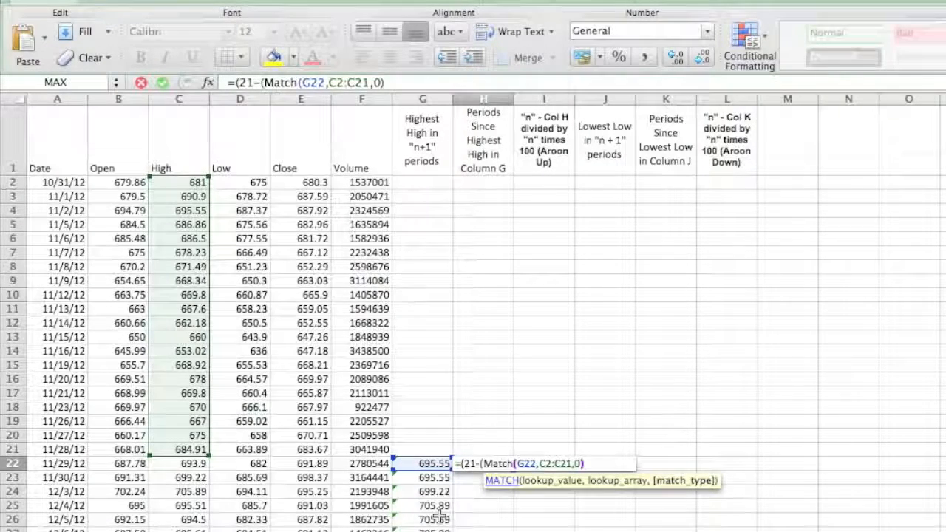
pyautogui.write(')')
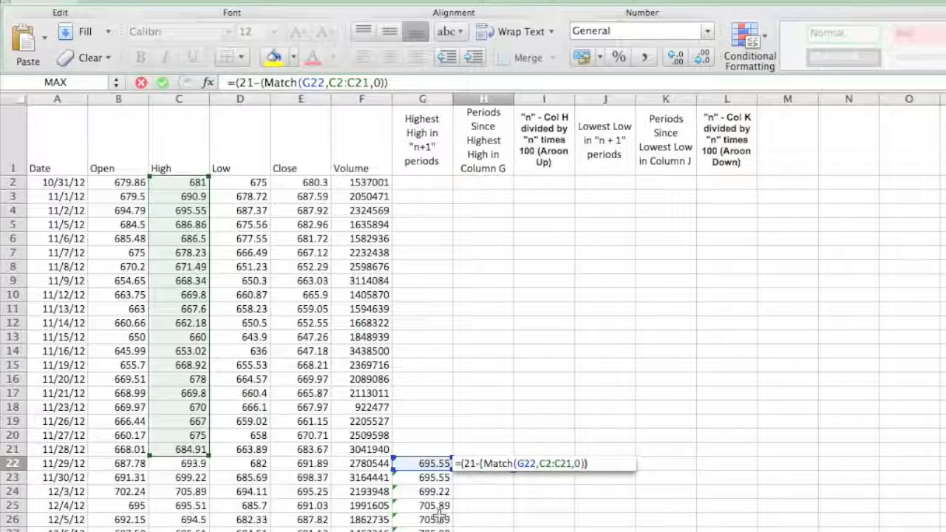
pyautogui.press('Return')
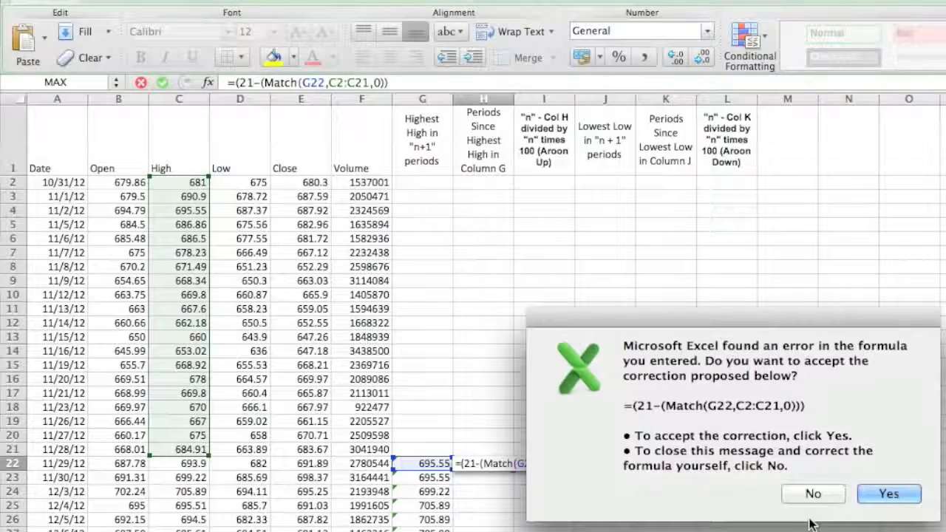
pyautogui.press('Return')
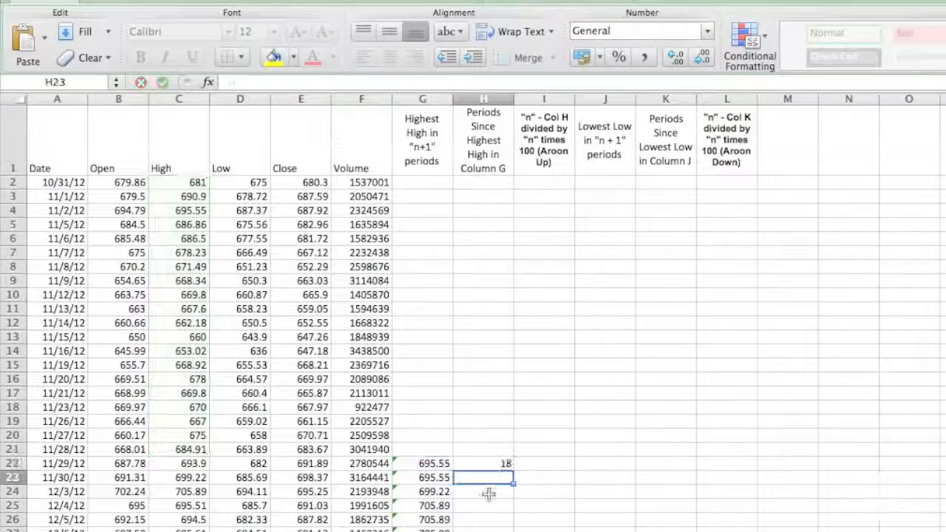
# Check the result in H22 by counting the periods in the High column from C4 down to C22
pyautogui.click(497, 464)
pyautogui.click(537, 426)
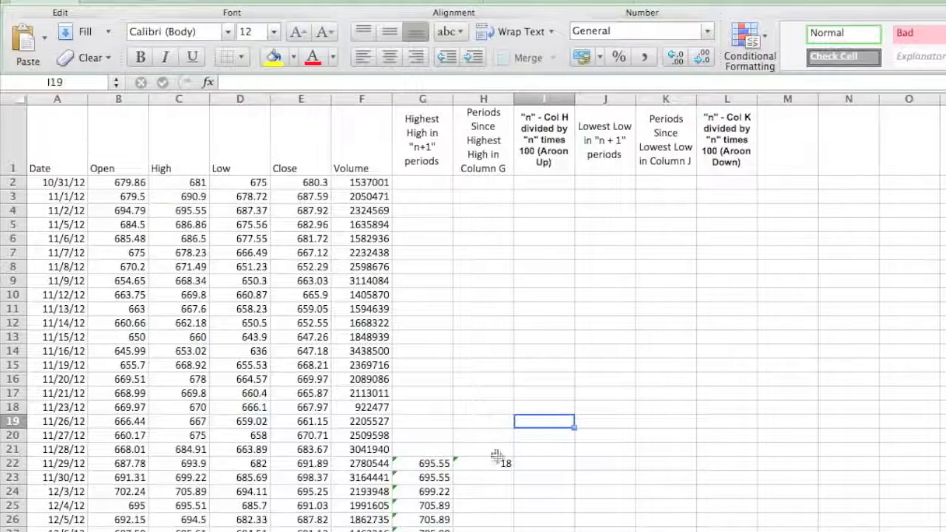
pyautogui.click(487, 464)
pyautogui.click(486, 478)
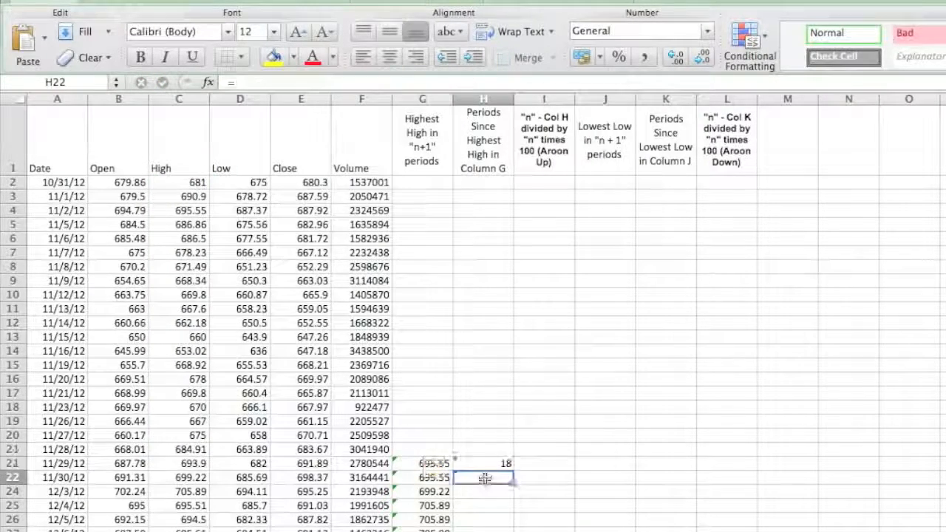
pyautogui.click(213, 463)
pyautogui.click(197, 463)
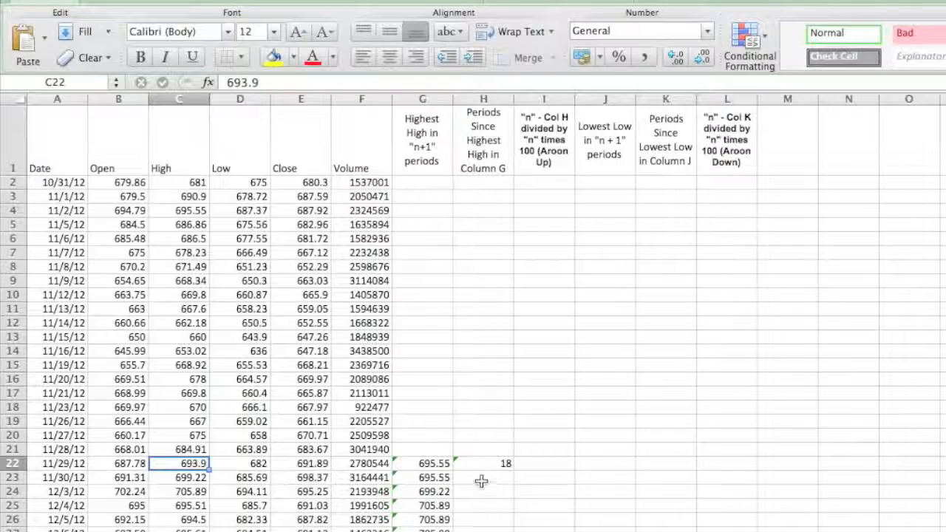
pyautogui.click(174, 212)
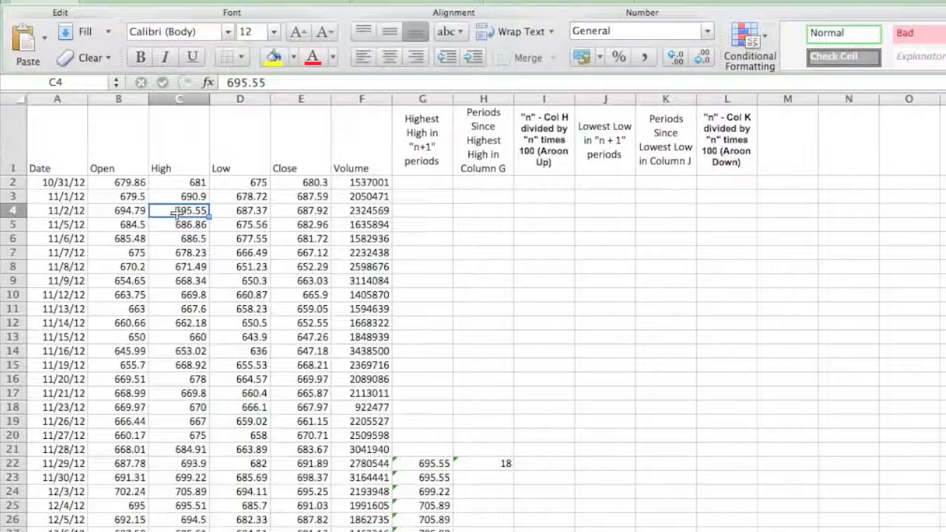
pyautogui.press('Down')
pyautogui.press('Down')
pyautogui.press('Down')
pyautogui.press('Down')
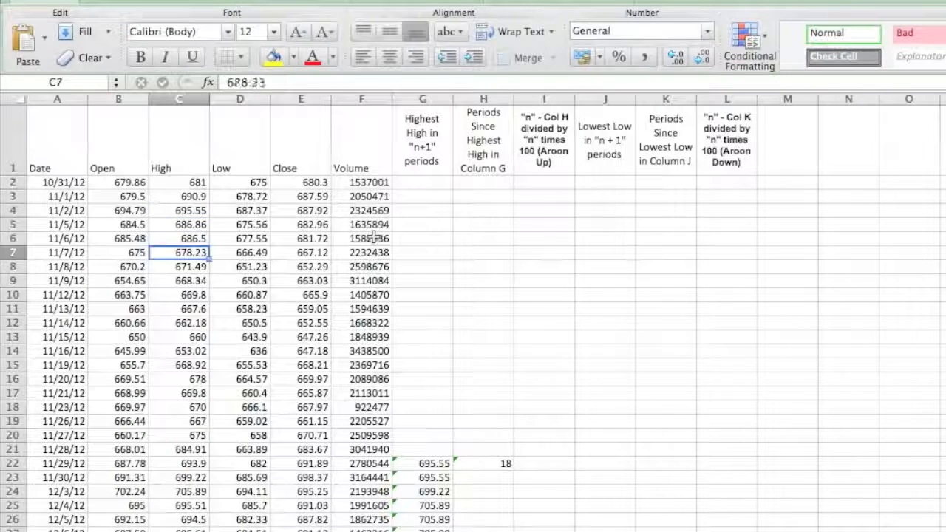
pyautogui.press('Down')
pyautogui.press('Down')
pyautogui.press('Down')
pyautogui.press('Down')
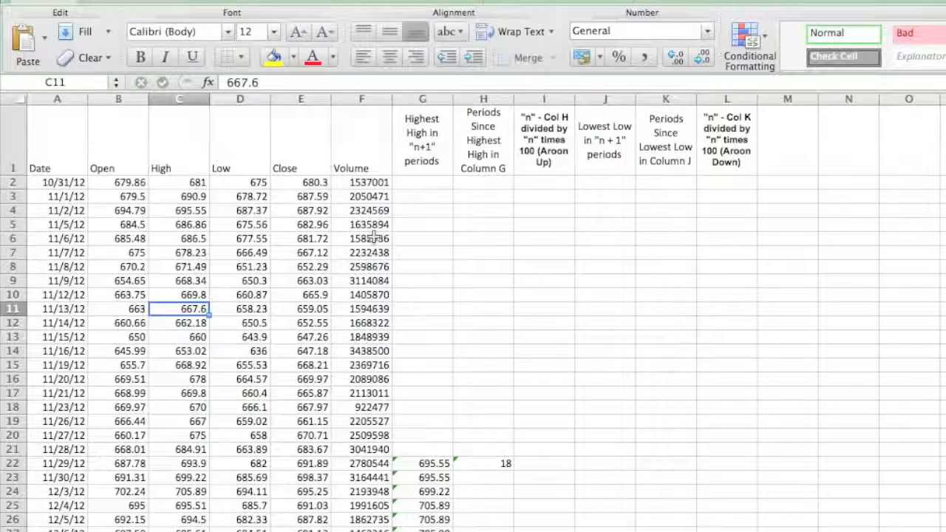
pyautogui.press('Down')
pyautogui.press('Down')
pyautogui.press('Down')
pyautogui.press('Down')
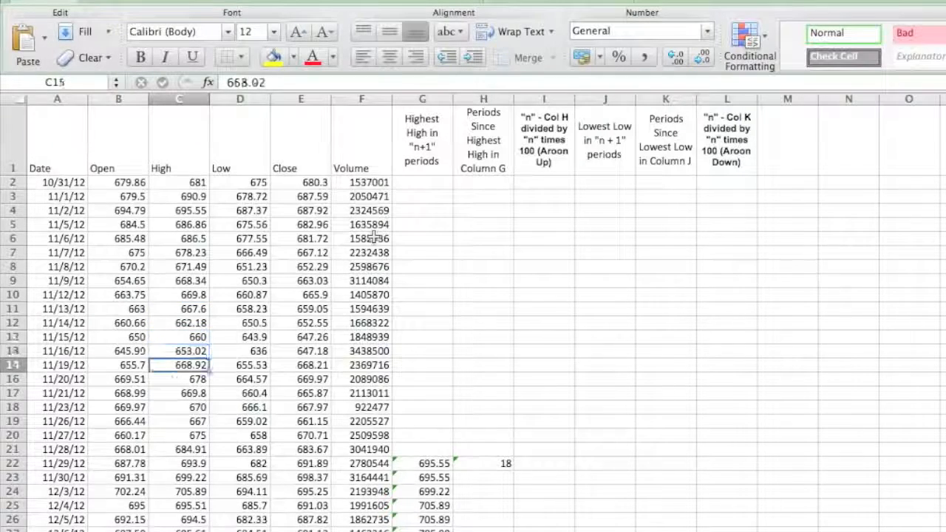
pyautogui.press('Down')
pyautogui.press('Down')
pyautogui.press('Down')
pyautogui.press('Down')
pyautogui.press('Down')
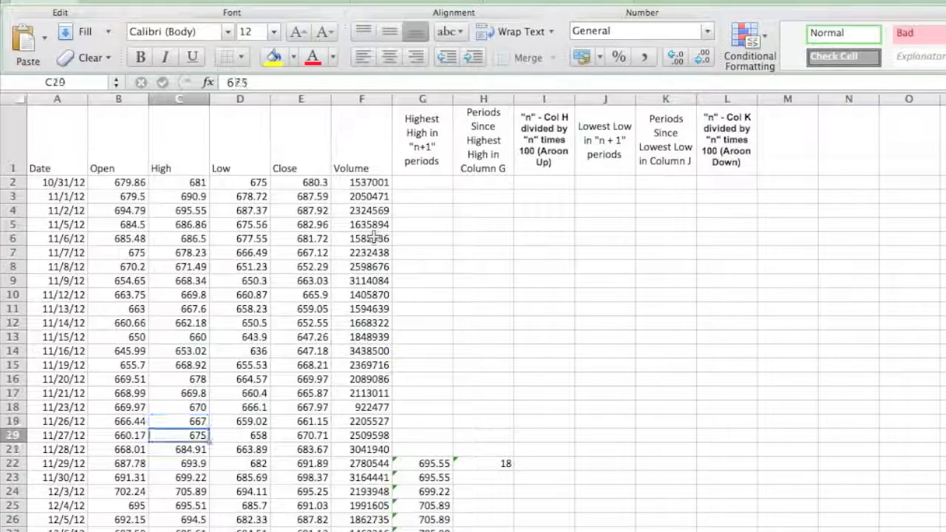
pyautogui.press('Down')
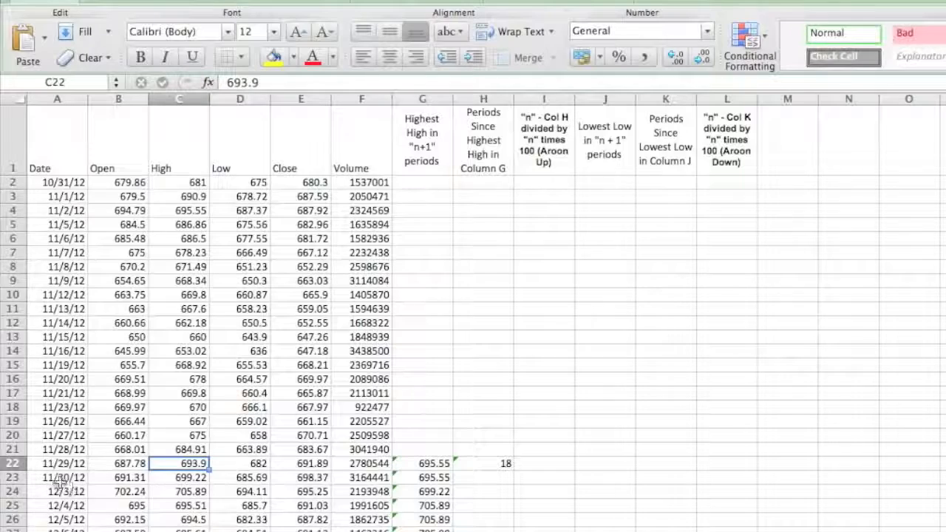
# Fill the periods-since-highest-high formula from H22 down column H
pyautogui.moveTo(105, 463); pyautogui.dragTo(488, 477)
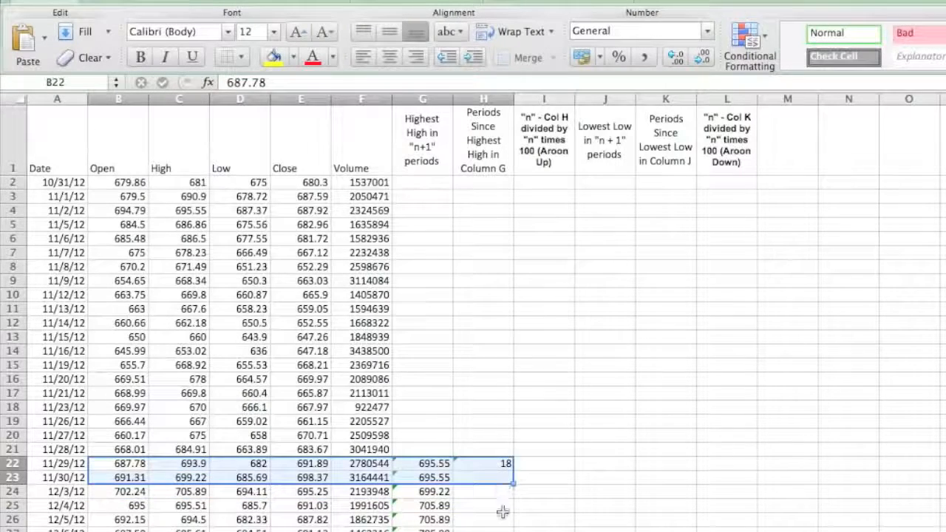
pyautogui.click(502, 518)
pyautogui.click(503, 463)
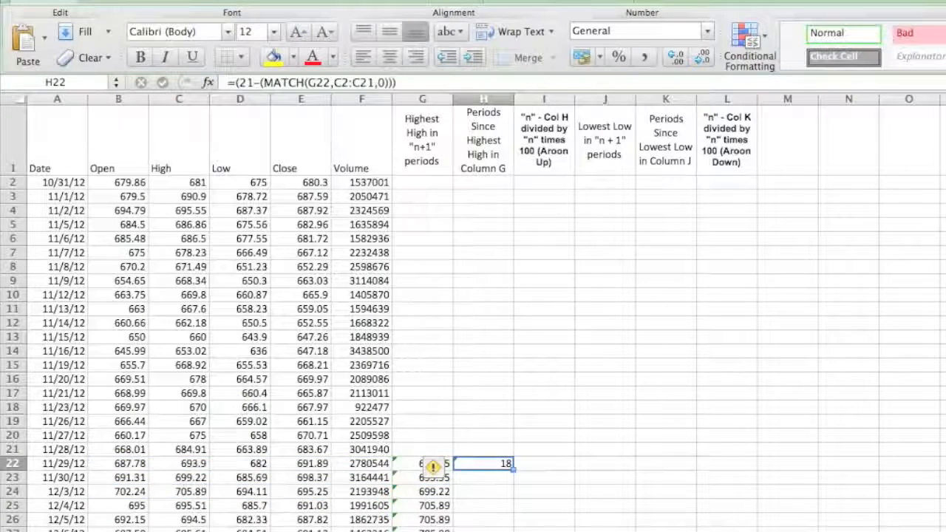
pyautogui.moveTo(512, 463); pyautogui.dragTo(510, 529)
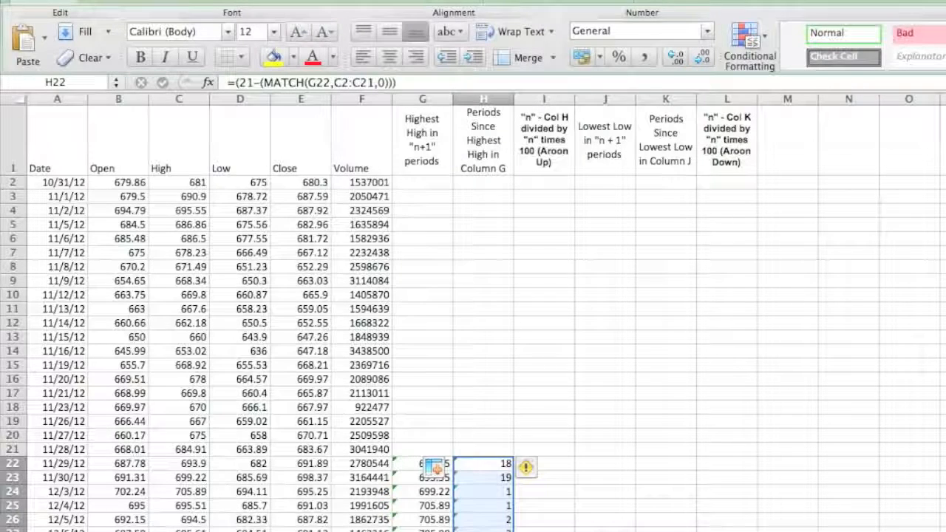
# Enter the Aroon Up formula =((20-H22)/20)*100 in I22
pyautogui.click(543, 463)
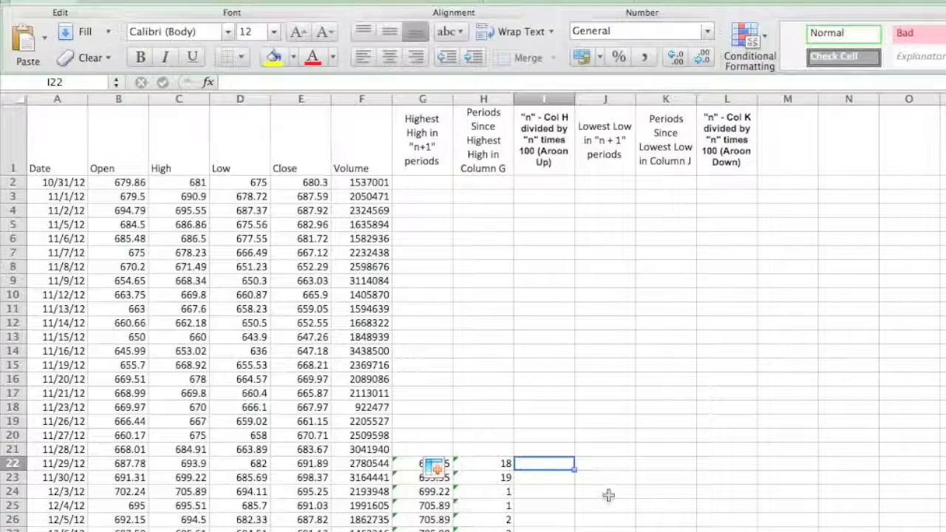
pyautogui.click(545, 161)
pyautogui.click(551, 464)
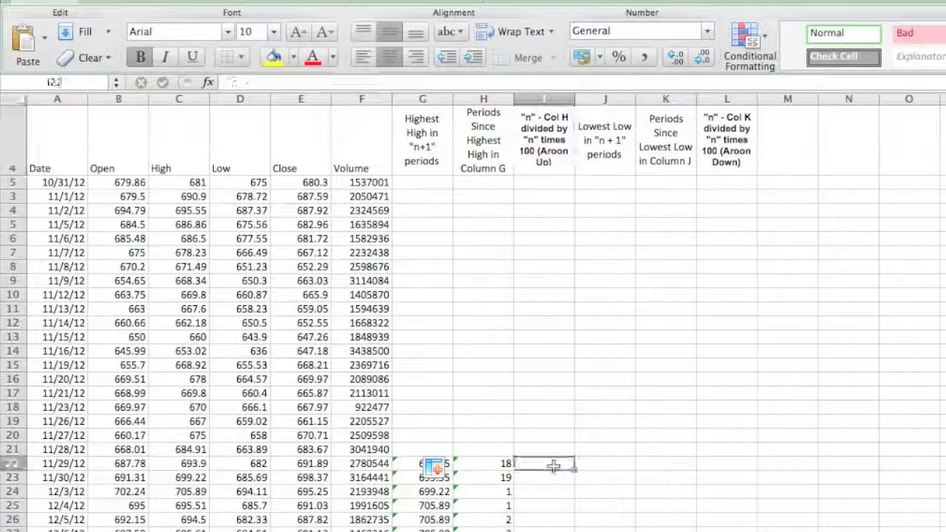
pyautogui.write('=')
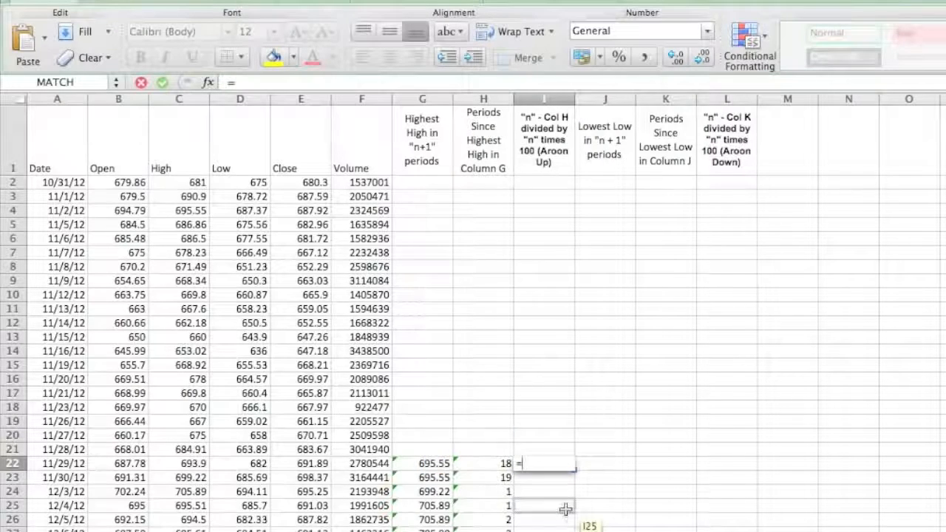
pyautogui.write('((')
pyautogui.click(566, 509)
pyautogui.write('20')
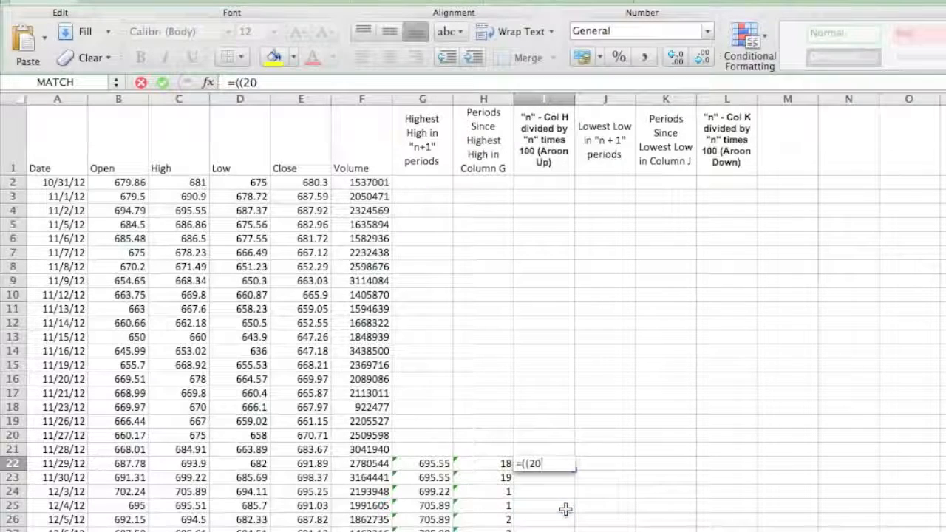
pyautogui.write('-')
pyautogui.click(493, 464)
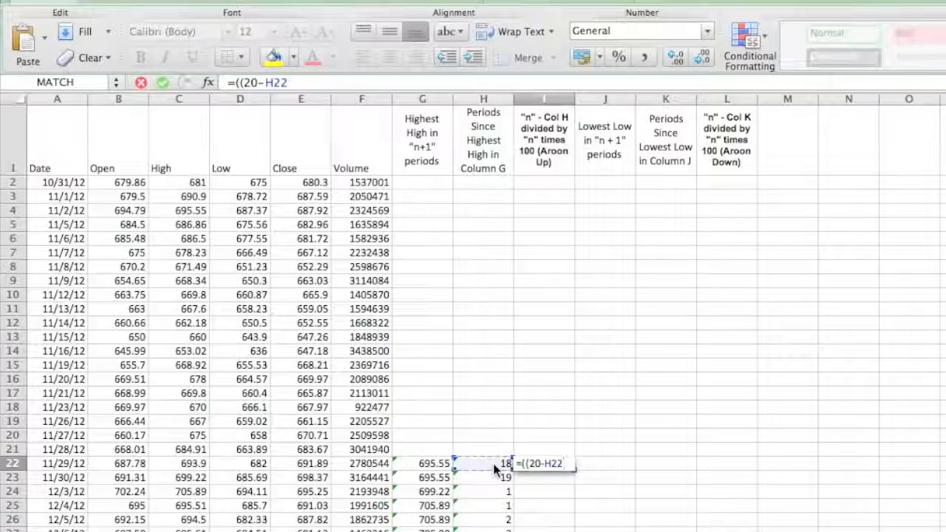
pyautogui.write(')')
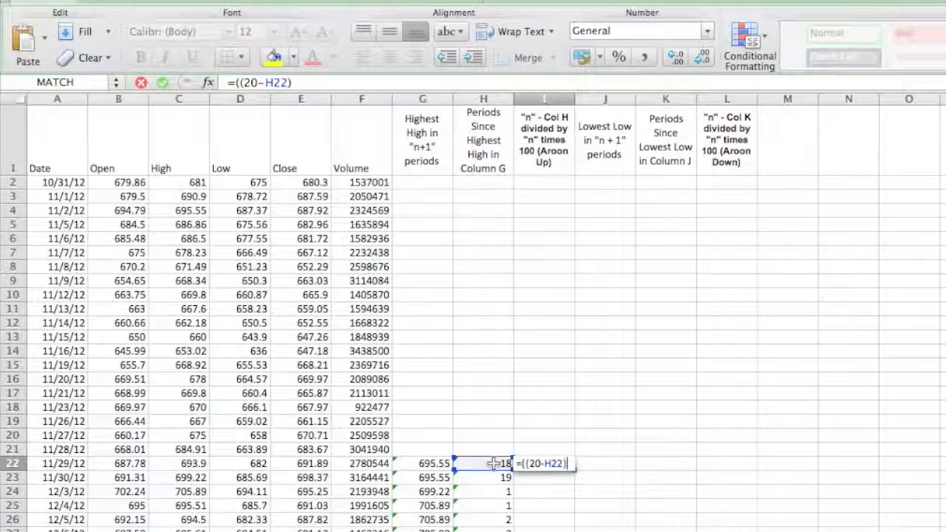
pyautogui.write('/')
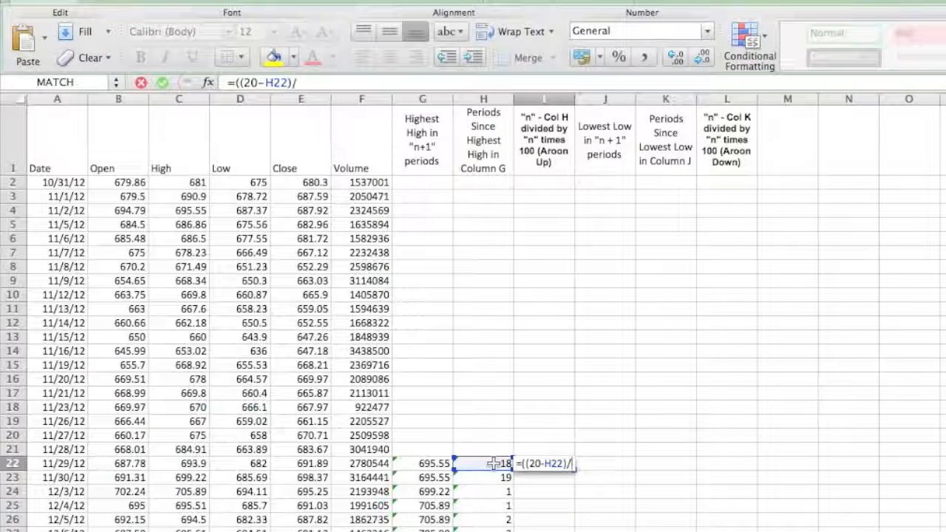
pyautogui.write('20')
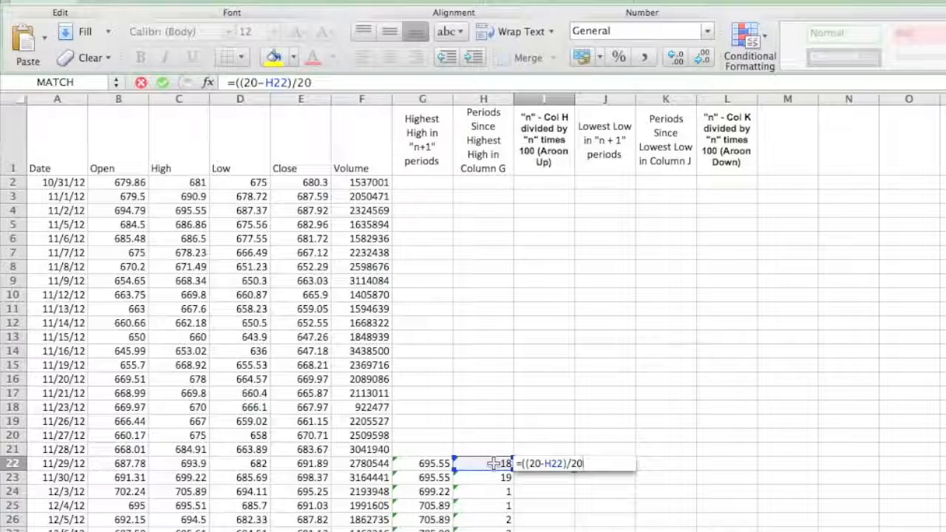
pyautogui.write(')')
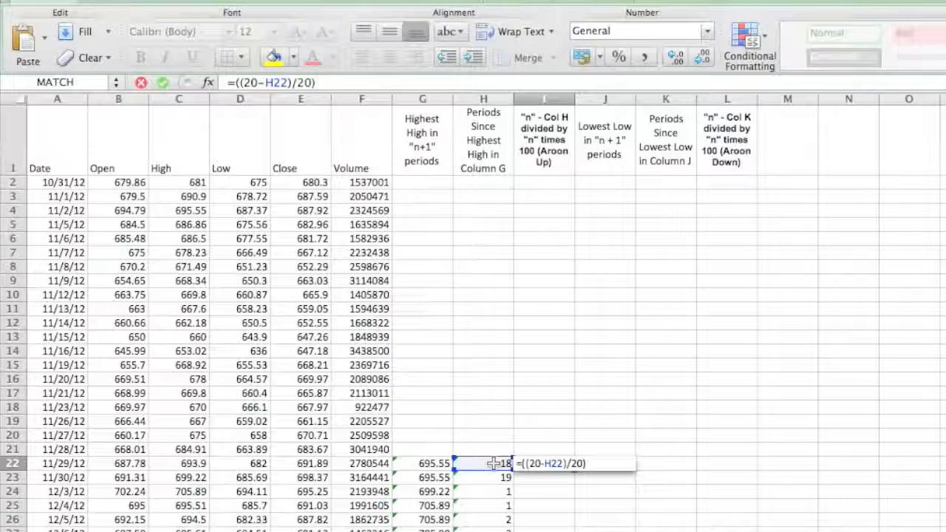
pyautogui.write('*100')
pyautogui.press('Return')
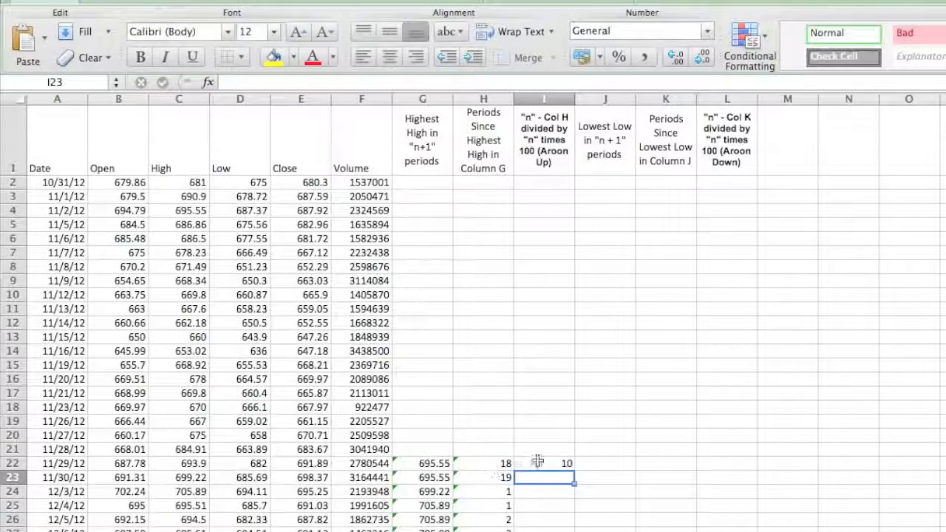
# Fill the Aroon Up formula from I22 down column I and compare rows 24 and 25 with the periods in column H
pyautogui.click(538, 462)
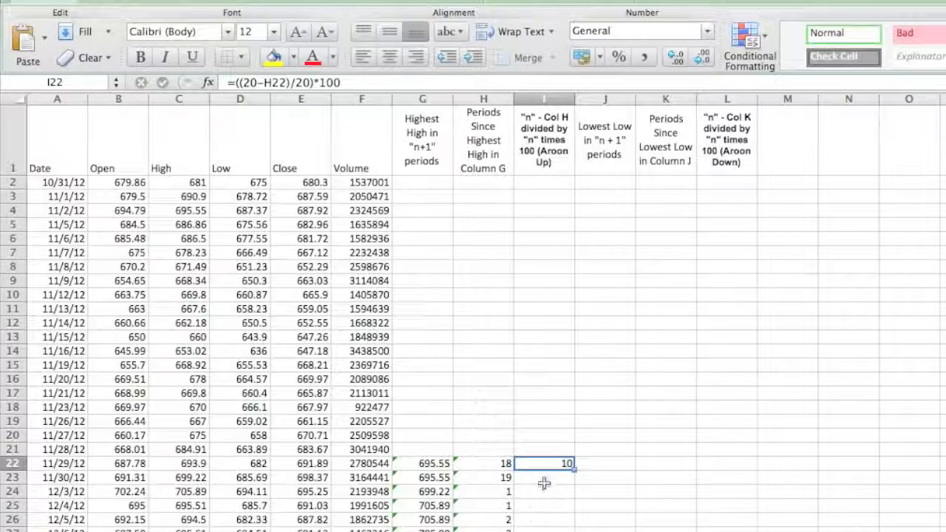
pyautogui.click(550, 451)
pyautogui.click(555, 465)
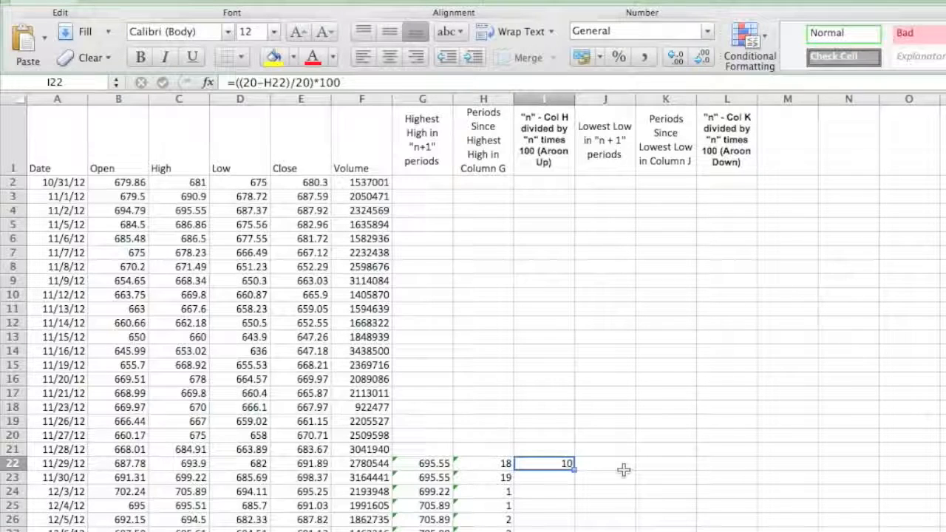
pyautogui.click(465, 466)
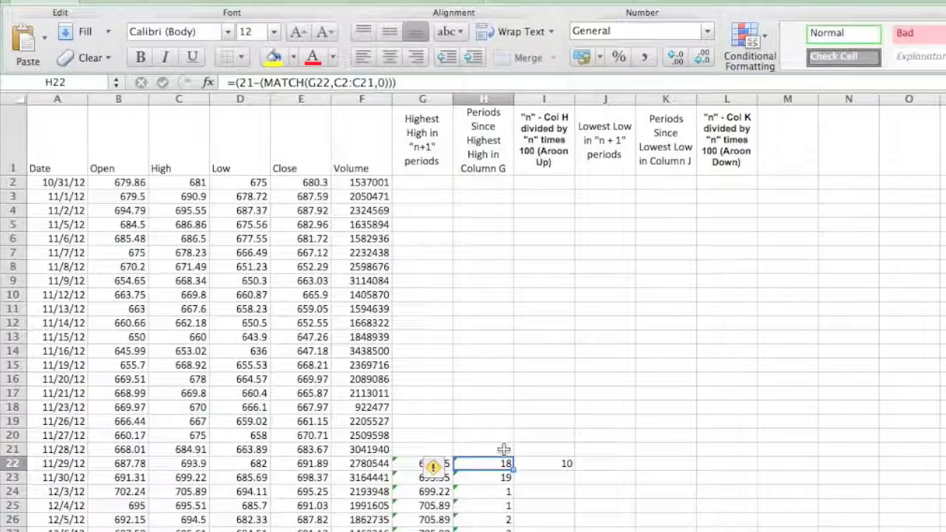
pyautogui.click(555, 463)
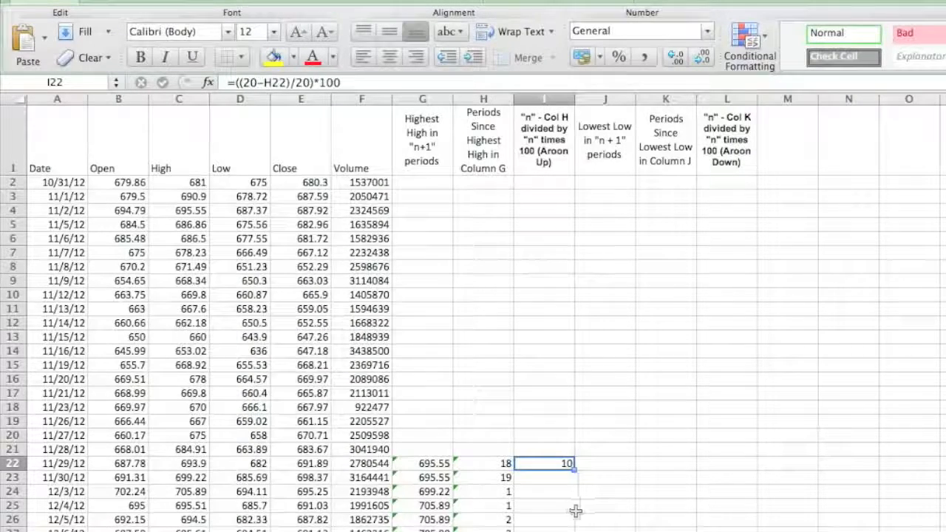
pyautogui.moveTo(491, 491); pyautogui.dragTo(495, 520)
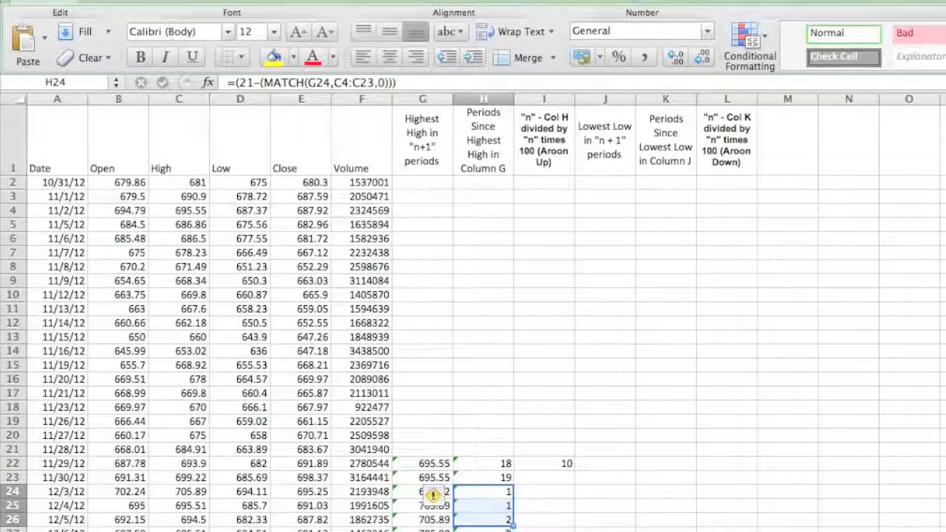
pyautogui.click(565, 464)
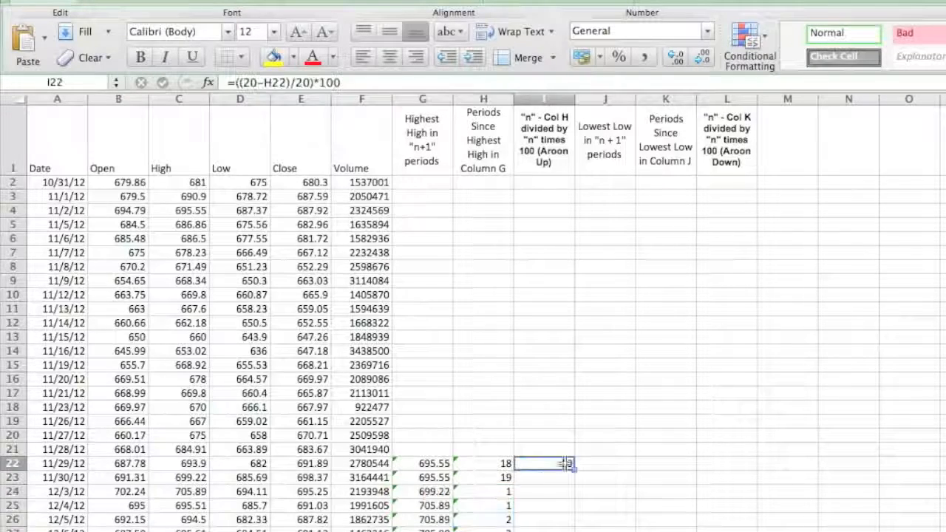
pyautogui.moveTo(574, 470); pyautogui.dragTo(568, 526)
pyautogui.click(597, 492)
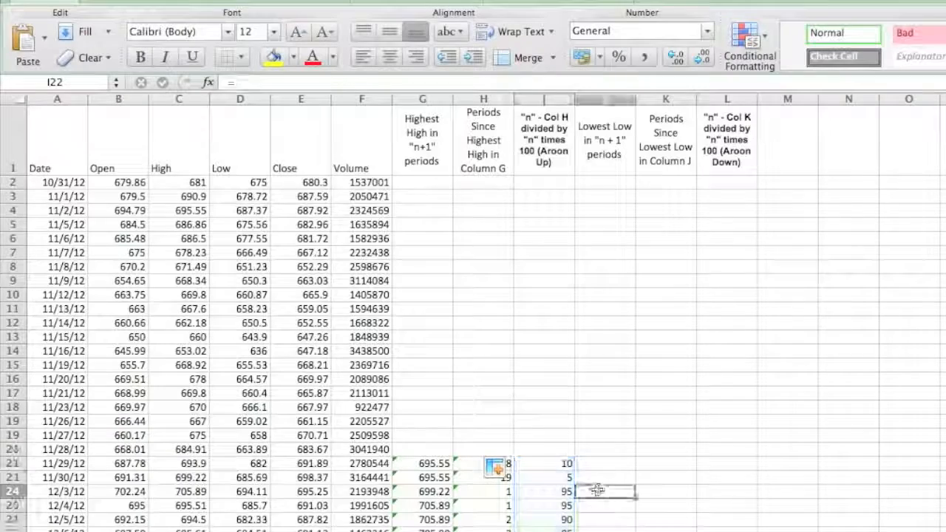
pyautogui.moveTo(497, 495); pyautogui.dragTo(491, 510)
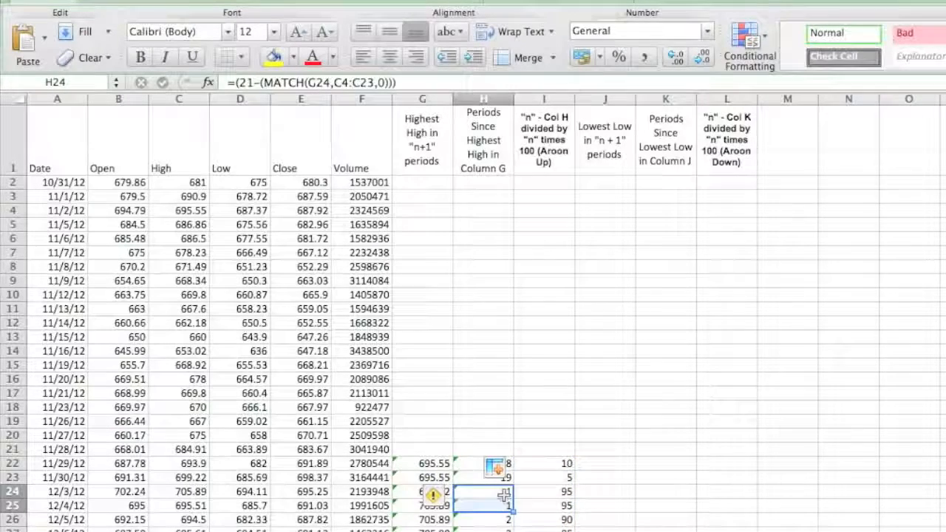
pyautogui.moveTo(552, 494); pyautogui.dragTo(553, 507)
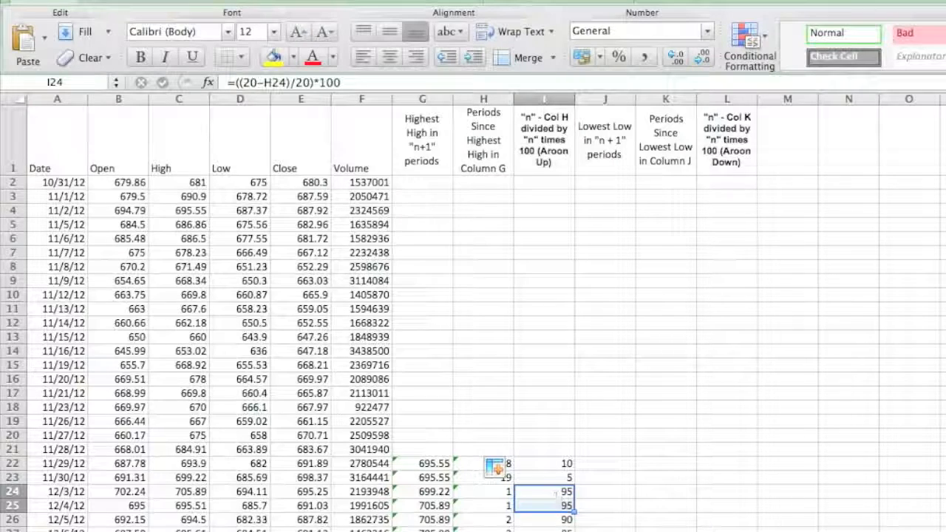
# Enter =MIN(D2:D21) in J22 for the lowest low and fill it down column J
pyautogui.click(597, 466)
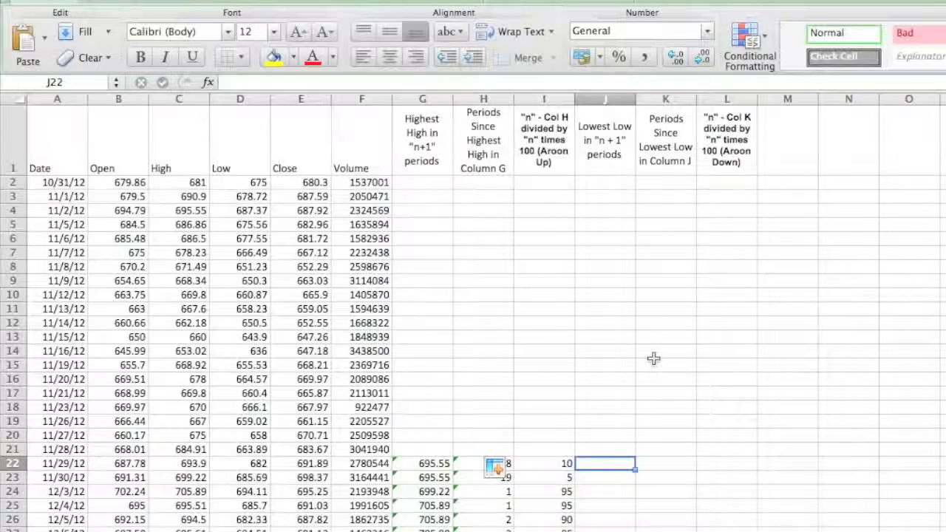
pyautogui.write('=')
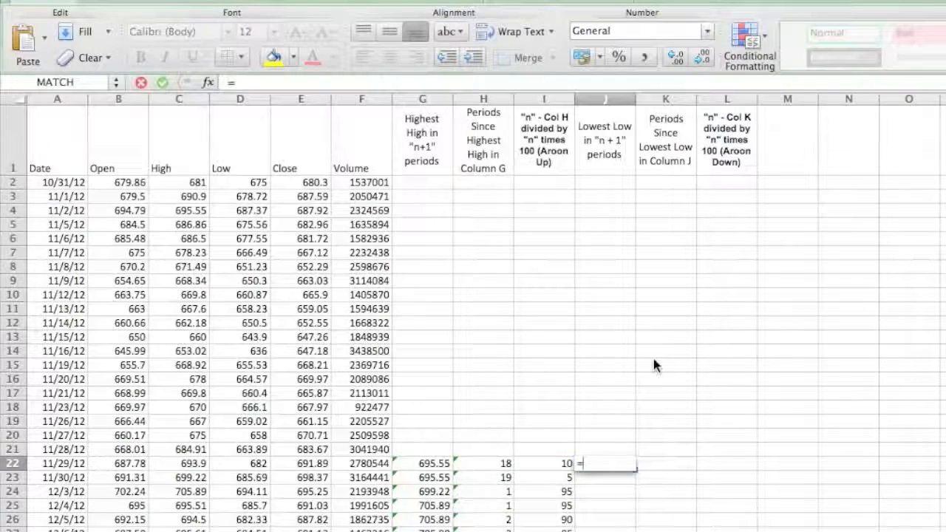
pyautogui.write('Min(')
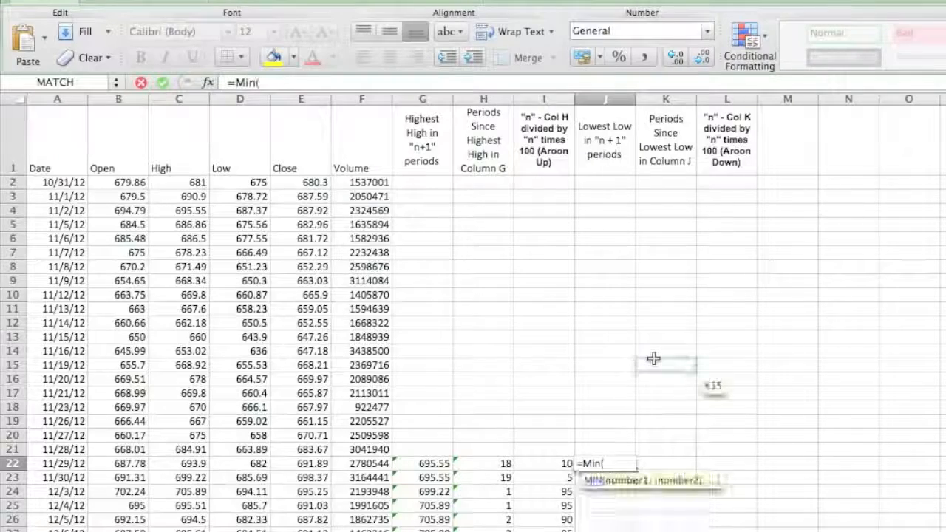
pyautogui.moveTo(244, 182); pyautogui.dragTo(244, 450)
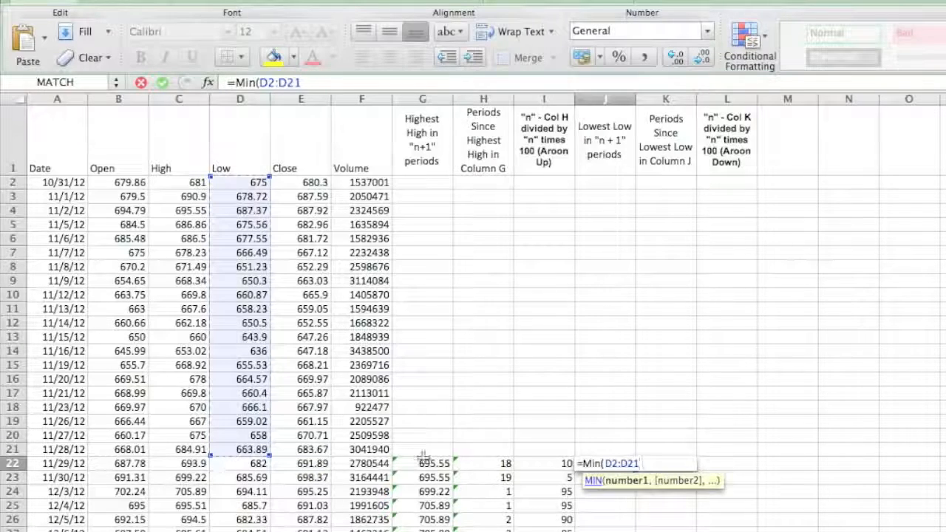
pyautogui.write(')')
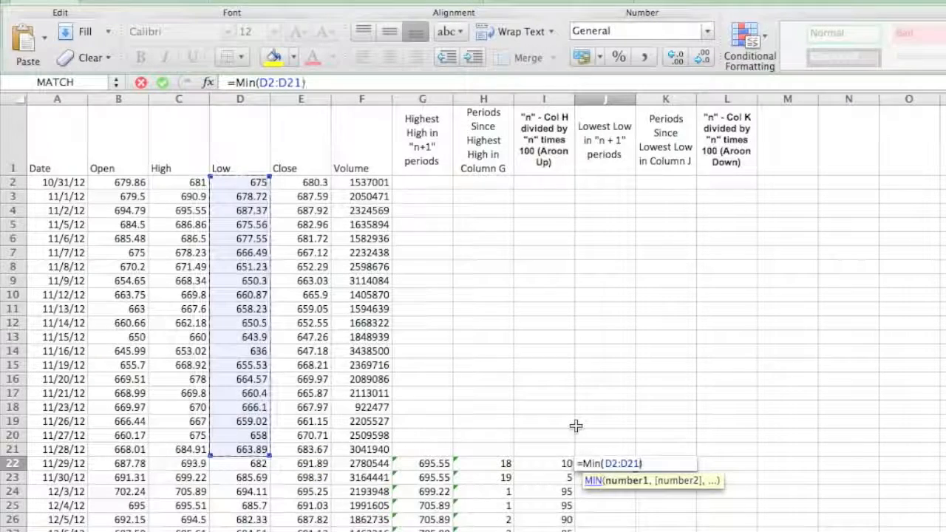
pyautogui.press('Return')
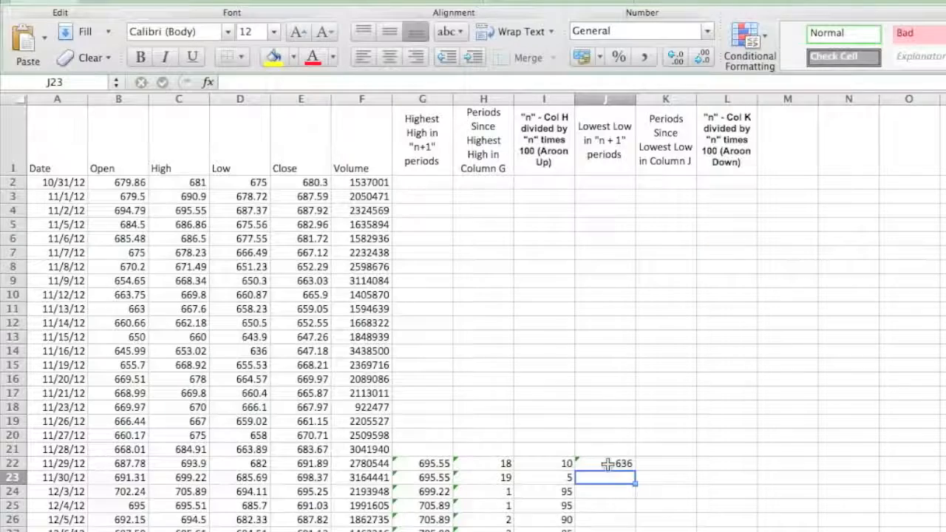
pyautogui.click(611, 463)
pyautogui.doubleClick(633, 470)
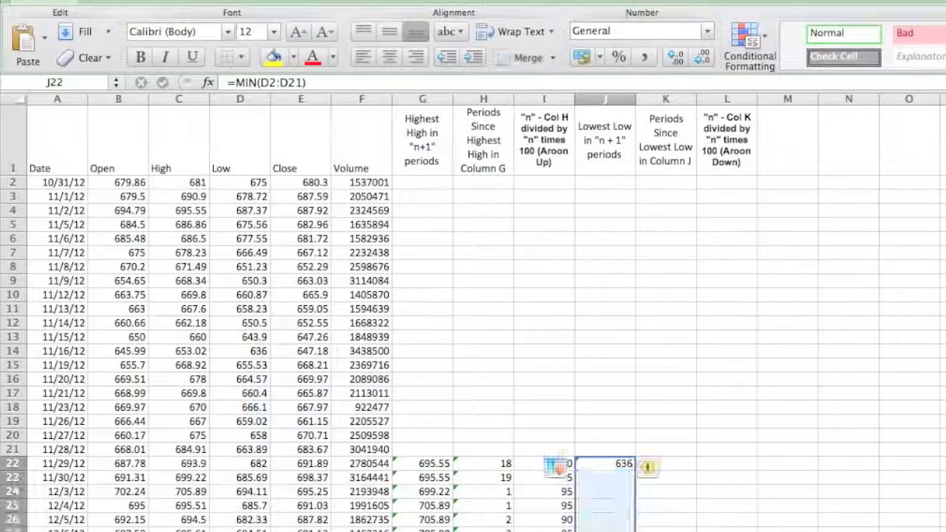
# Enter the periods-since-lowest-low formula =(21-(MATCH(J22,D2:D21,0))) in K22
pyautogui.click(678, 466)
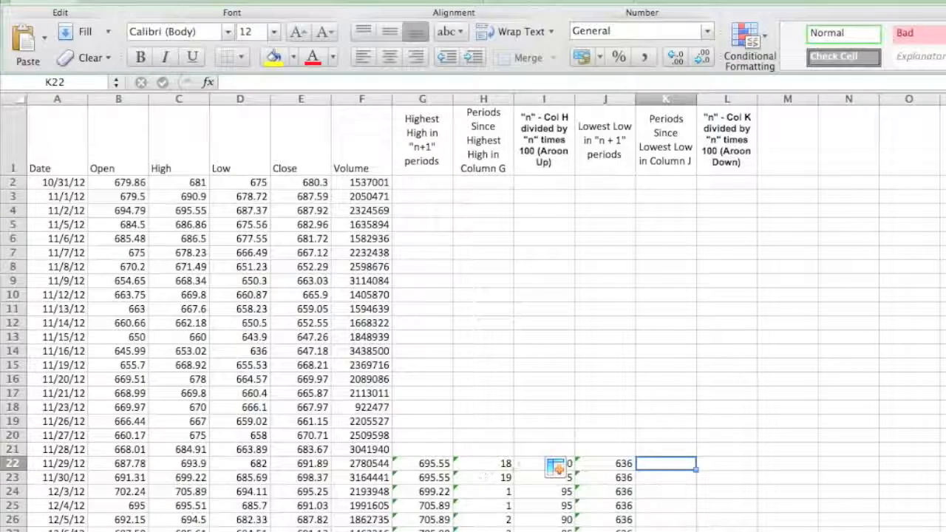
pyautogui.write('=(')
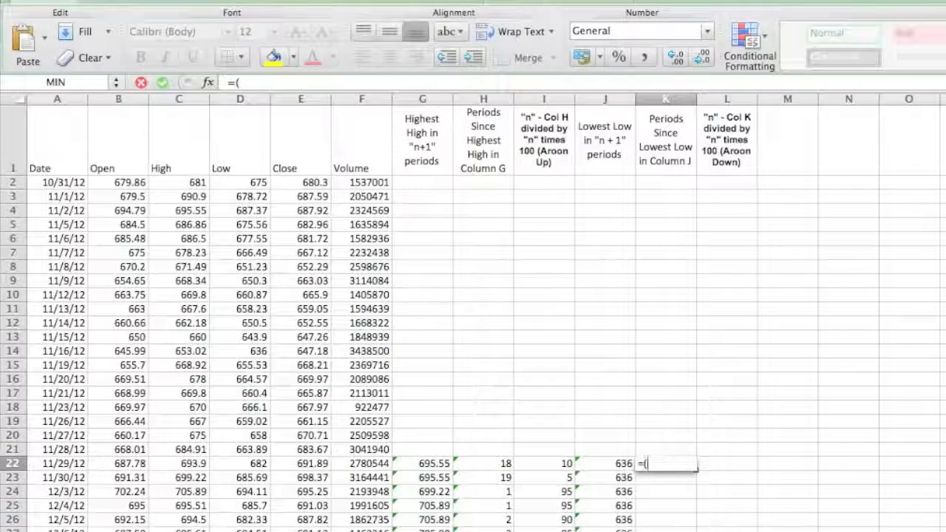
pyautogui.write('21')
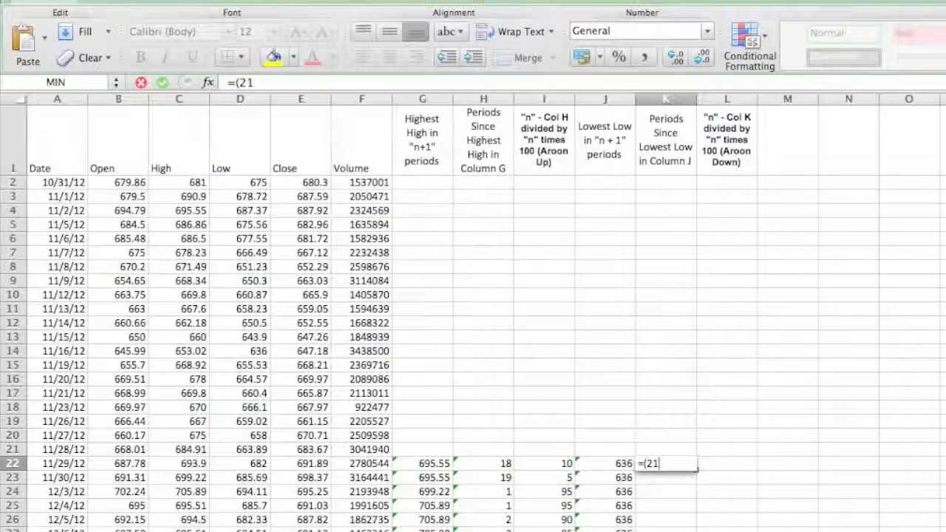
pyautogui.write('-(match')
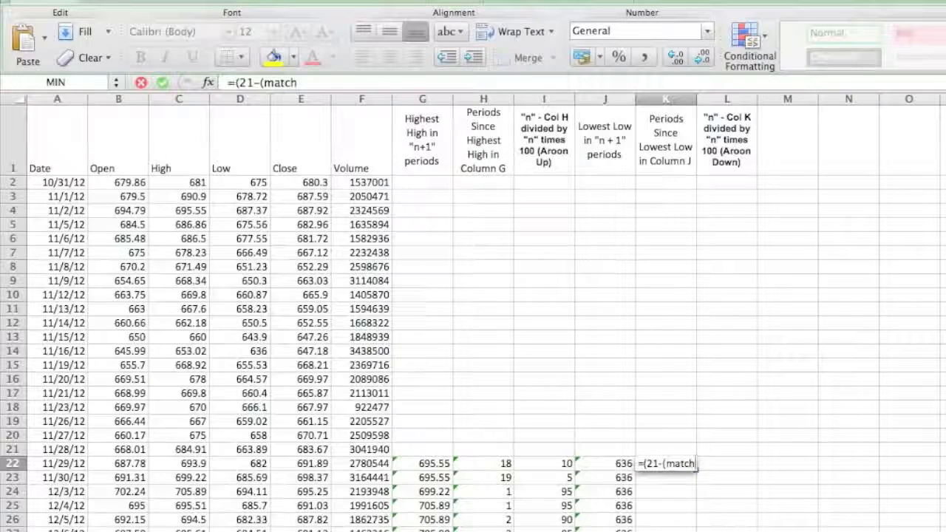
pyautogui.write('(')
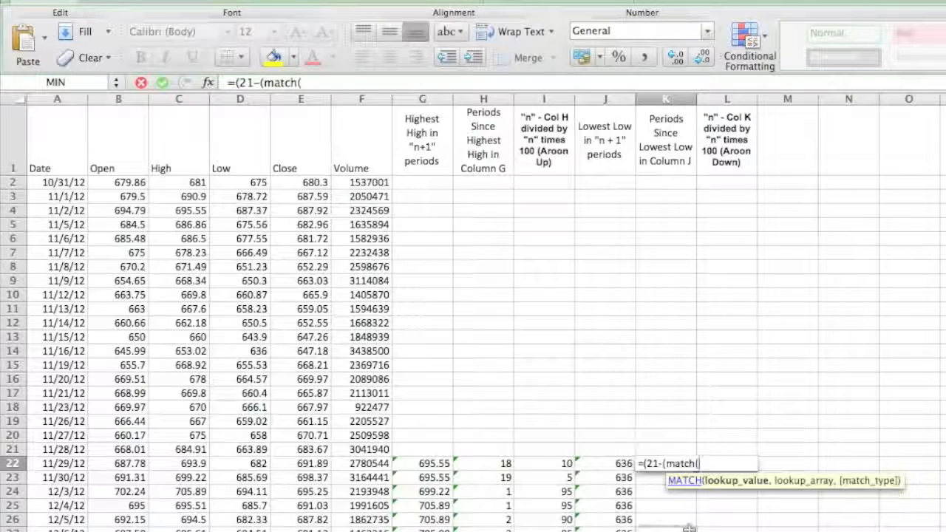
pyautogui.click(618, 467)
pyautogui.write(',')
pyautogui.click(242, 184)
pyautogui.moveTo(242, 183); pyautogui.dragTo(241, 450)
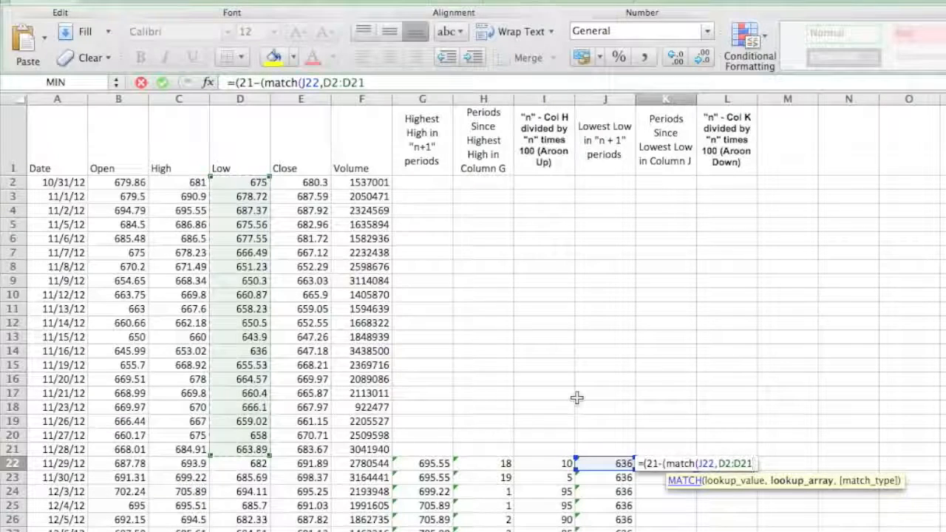
pyautogui.write(',0)')
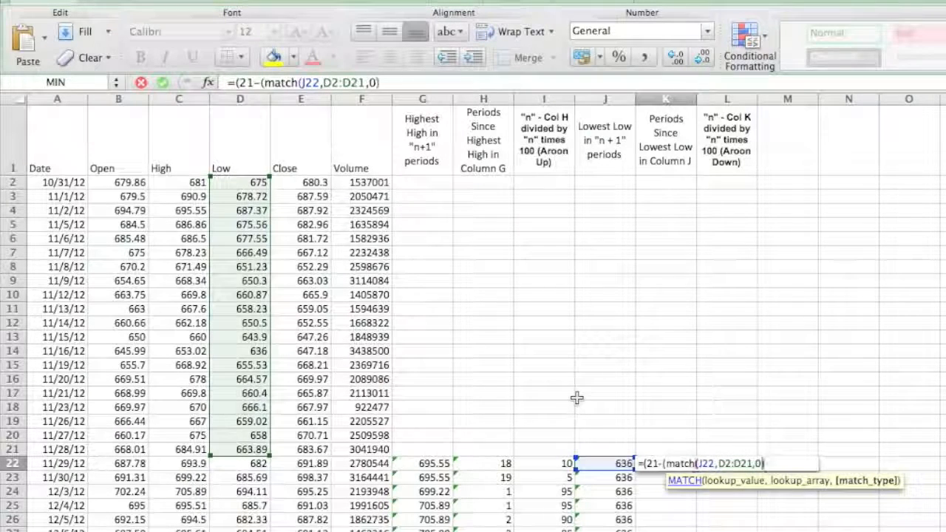
pyautogui.write(')')
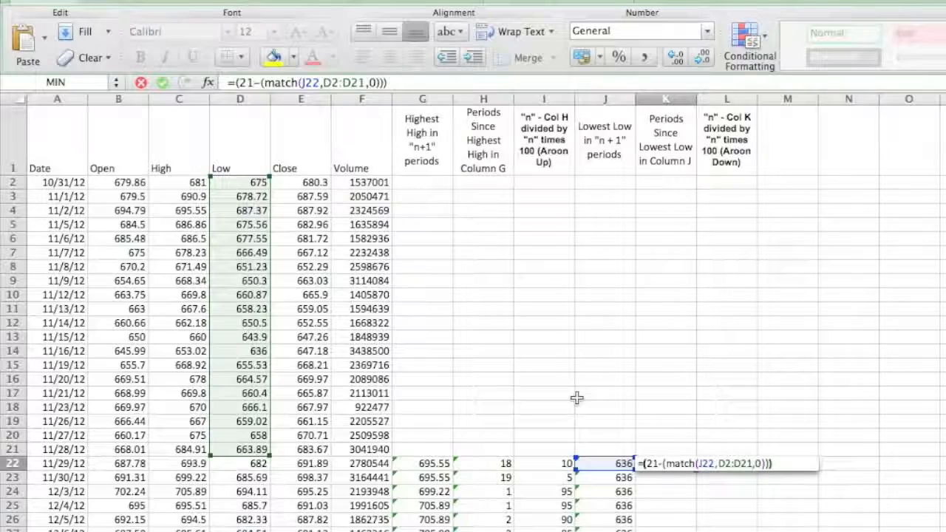
pyautogui.press('Return')
# Check the K22 result by counting the rows from the lowest low in D14 down to row 22
pyautogui.click(672, 461)
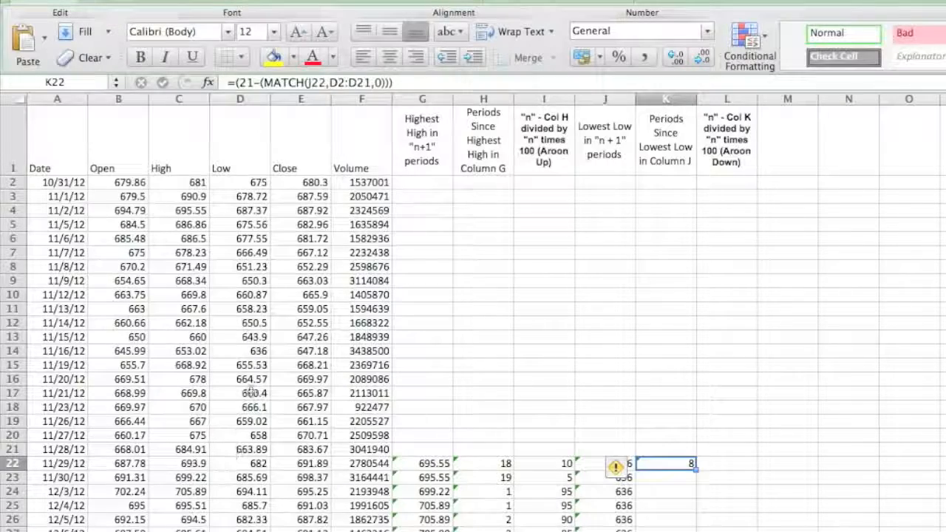
pyautogui.click(254, 352)
pyautogui.press('Down')
pyautogui.press('Down')
pyautogui.press('Down')
pyautogui.press('Down')
pyautogui.press('Down')
pyautogui.press('Down')
pyautogui.press('Down')
pyautogui.press('Down')
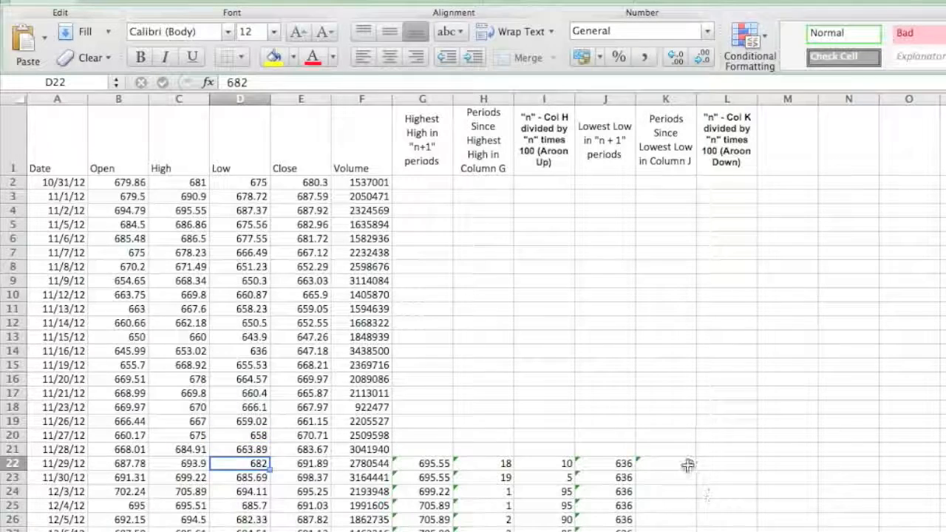
# Fill the periods-since-lowest-low formula from K22 down column K
pyautogui.click(687, 464)
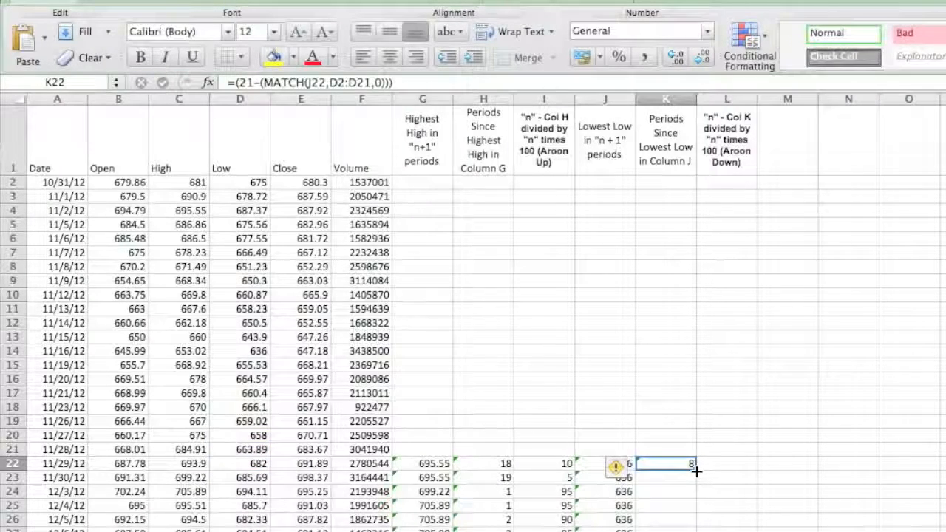
pyautogui.doubleClick(696, 470)
pyautogui.click(743, 526)
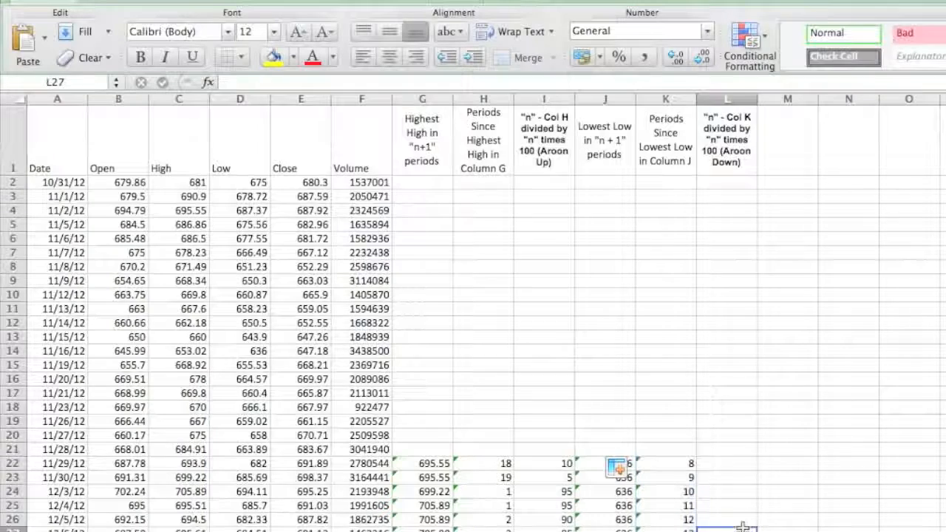
# Enter the Aroon Down formula =((20-K22)/20)*100 in L22
pyautogui.click(720, 468)
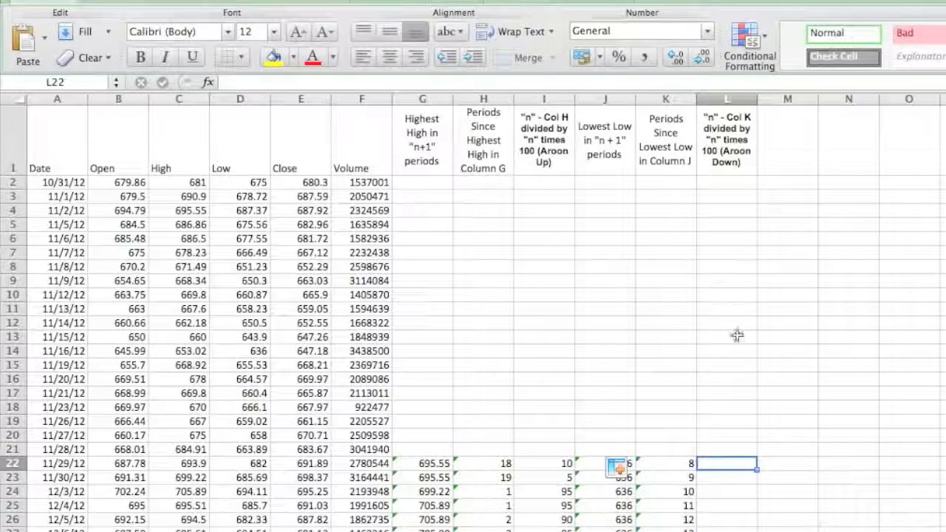
pyautogui.write('=(')
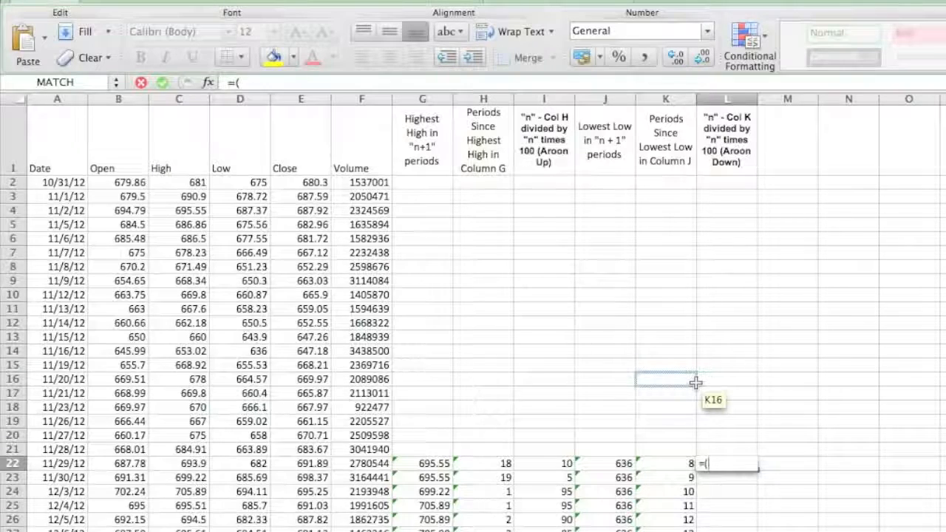
pyautogui.write('(')
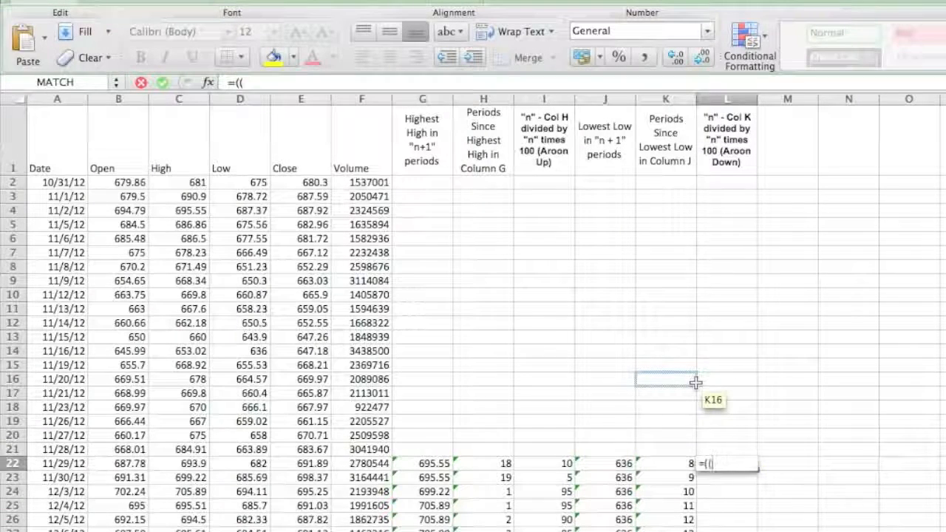
pyautogui.write('20-')
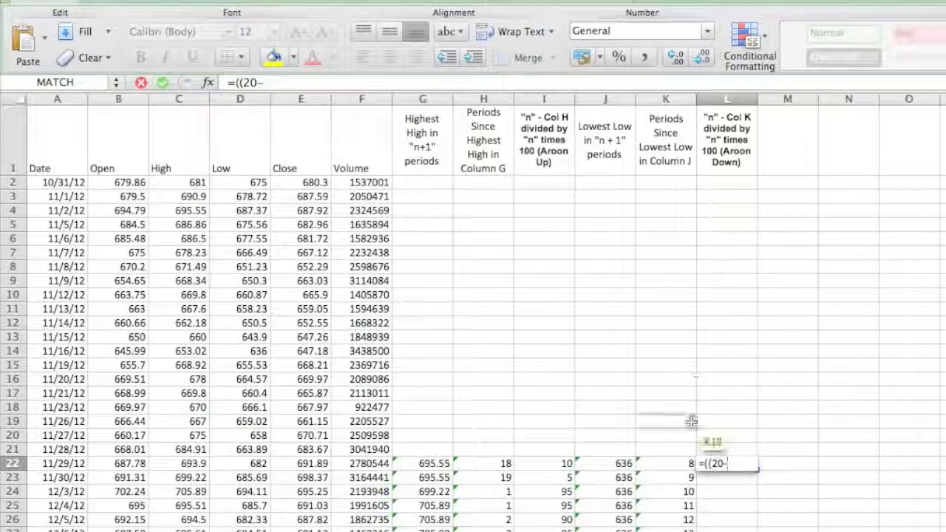
pyautogui.click(672, 463)
pyautogui.write(')')
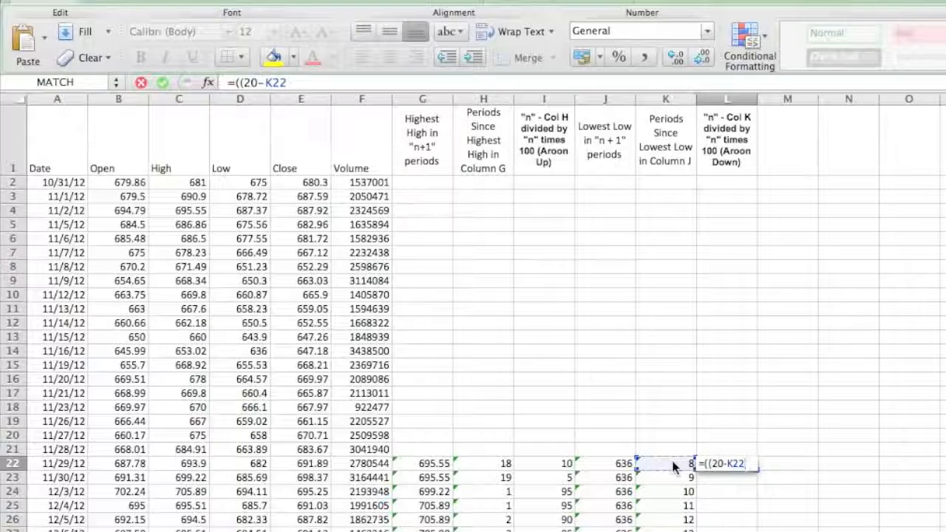
pyautogui.write('/20)*')
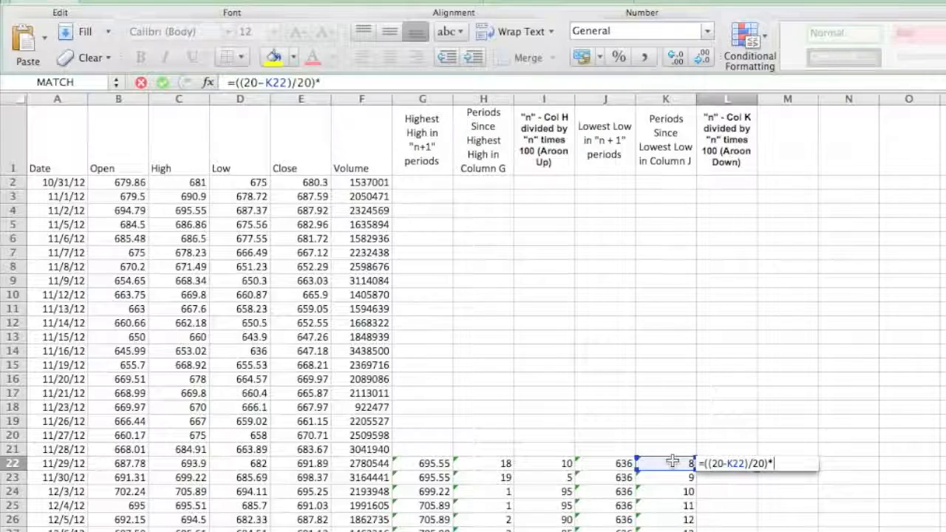
pyautogui.write('100')
pyautogui.press('Return')
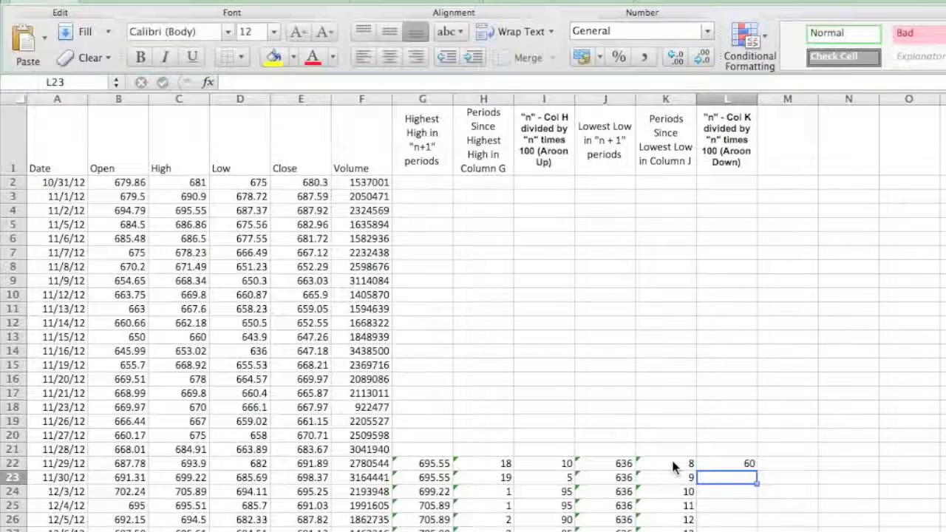
# Compare the Aroon Down formula and value in L22 with the Aroon Up formula and value in I22
pyautogui.click(720, 461)
pyautogui.moveTo(546, 464); pyautogui.dragTo(728, 475)
pyautogui.click(739, 438)
pyautogui.click(733, 462)
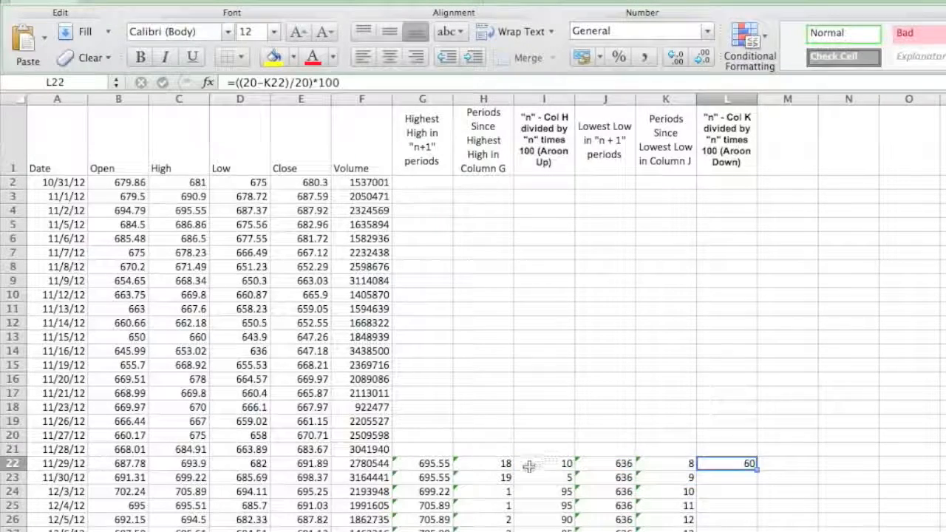
pyautogui.click(523, 465)
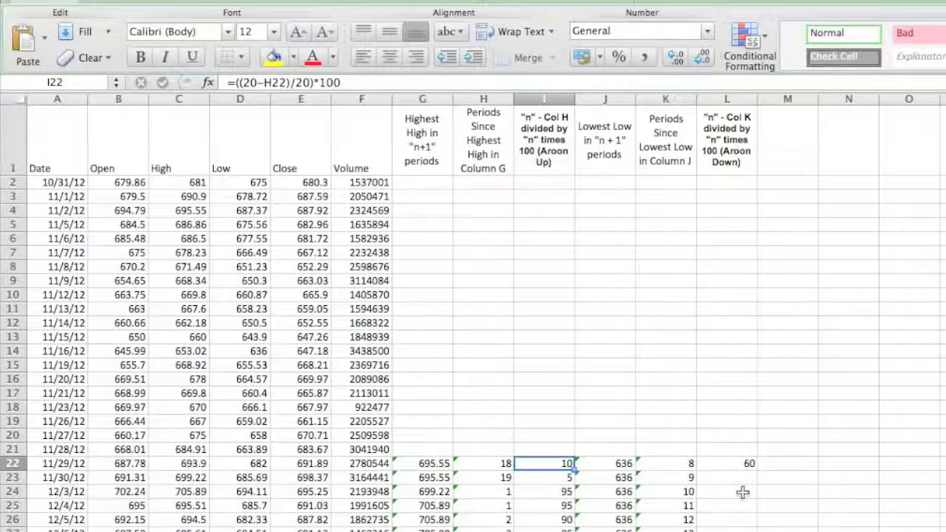
pyautogui.click(740, 463)
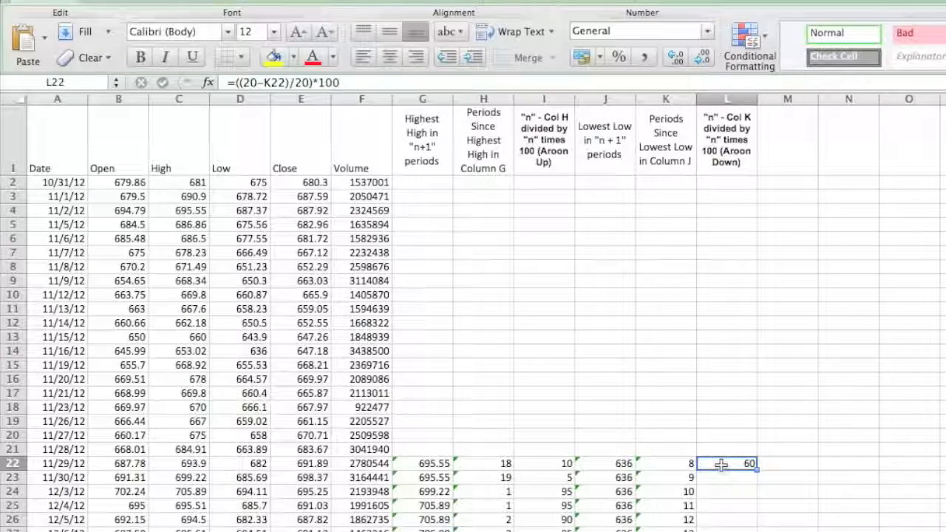
pyautogui.click(564, 461)
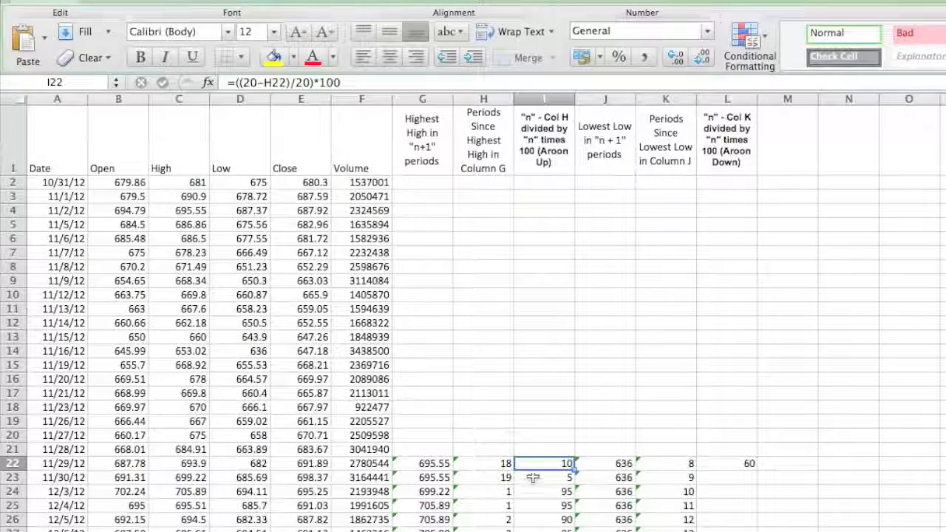
# Fill the Aroon Down formula from L22 down column L
pyautogui.click(751, 467)
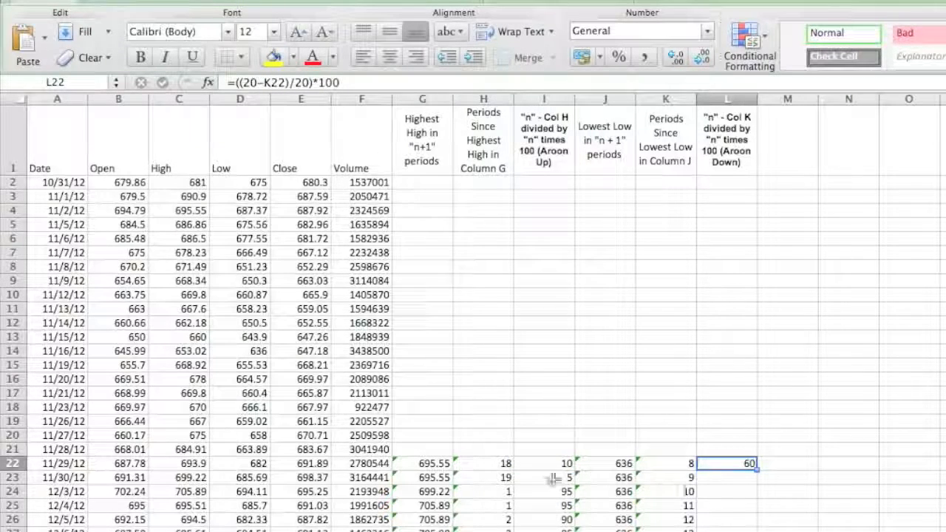
pyautogui.doubleClick(755, 469)
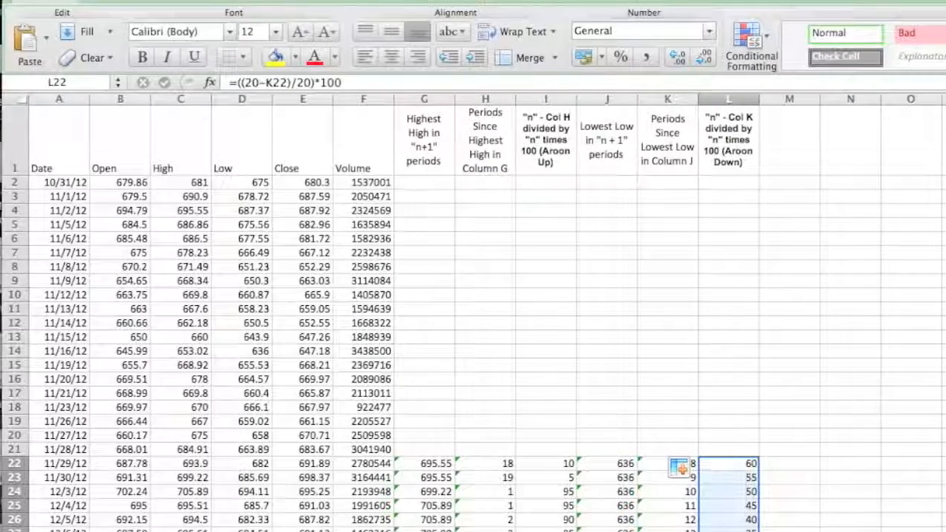
pyautogui.click(711, 276)
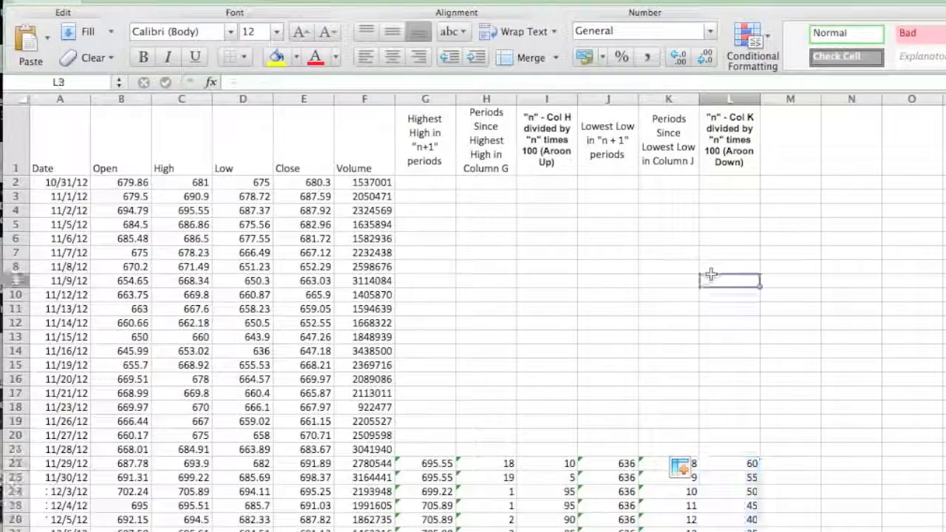
# Insert a line chart with markers from the Date, Close, Aroon Up and Aroon Down columns and place it over the price data
pyautogui.click(61, 98)
pyautogui.click(325, 98)
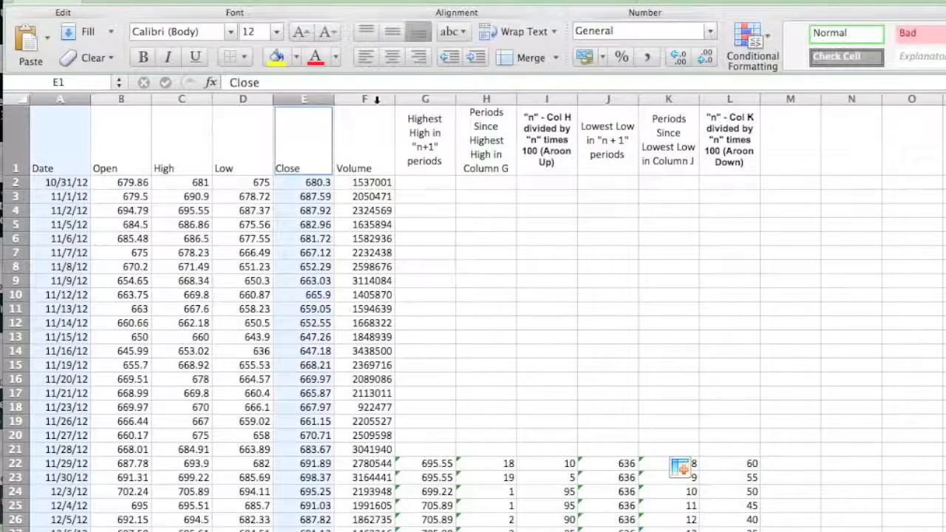
pyautogui.keyDown('super'); pyautogui.click(547, 98); pyautogui.keyUp('super')
pyautogui.keyDown('super'); pyautogui.click(739, 99); pyautogui.keyUp('super')
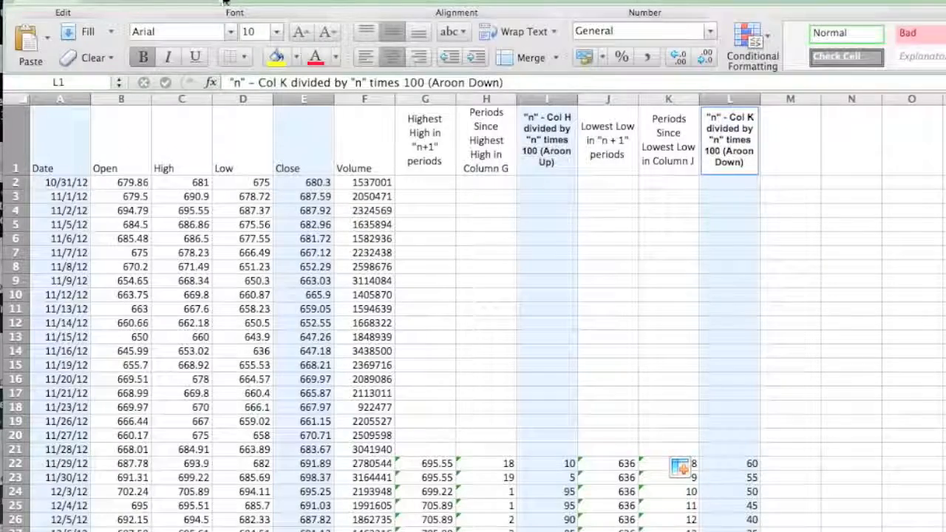
pyautogui.click(248, 3)
pyautogui.click(79, 43)
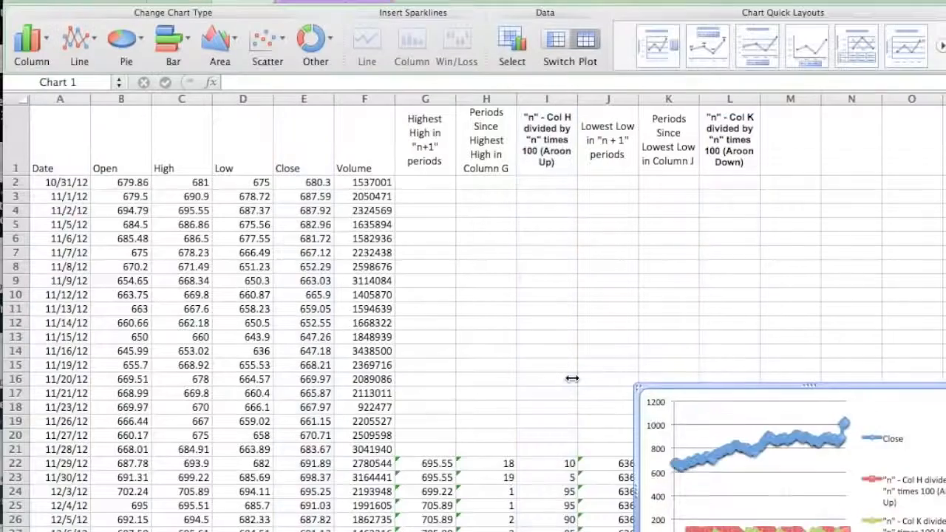
pyautogui.moveTo(924, 418); pyautogui.dragTo(430, 228)
# Apply the chart style with a black background to the line chart
pyautogui.click(350, 3)
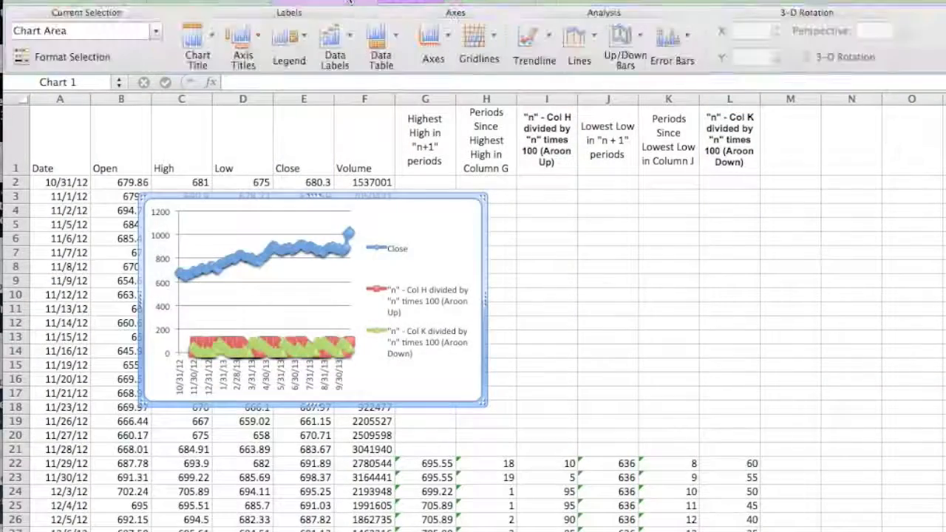
pyautogui.click(410, 1)
pyautogui.click(264, 3)
pyautogui.click(944, 71)
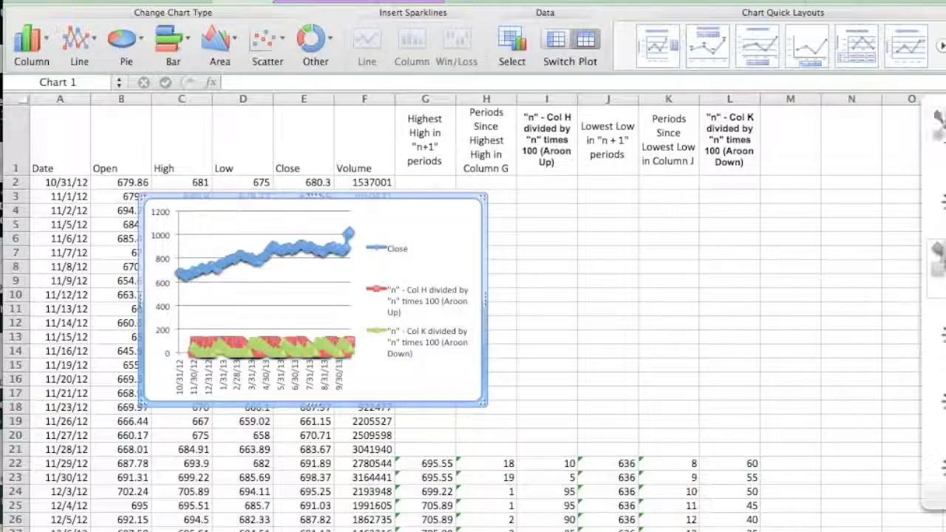
pyautogui.click(936, 458)
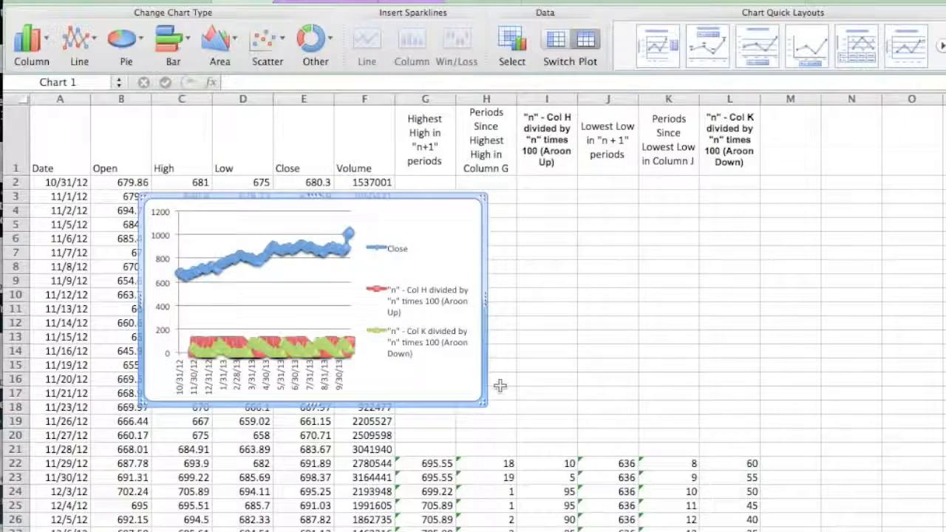
pyautogui.rightClick(433, 246)
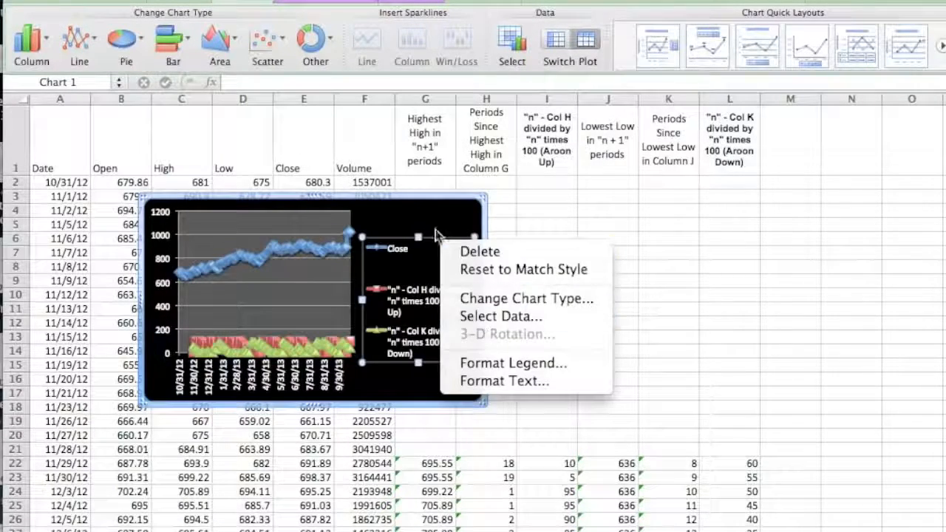
pyautogui.click(380, 205)
pyautogui.rightClick(373, 211)
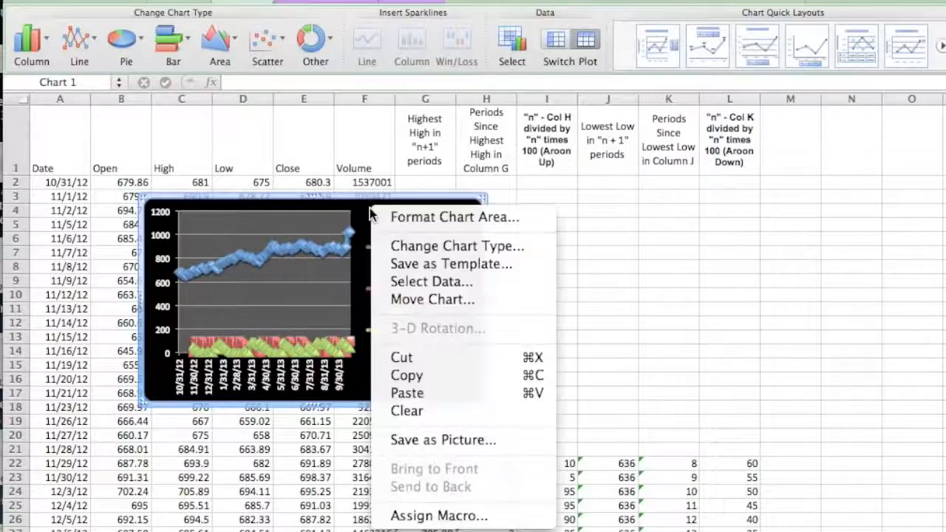
pyautogui.click(436, 300)
pyautogui.click(467, 305)
pyautogui.click(467, 306)
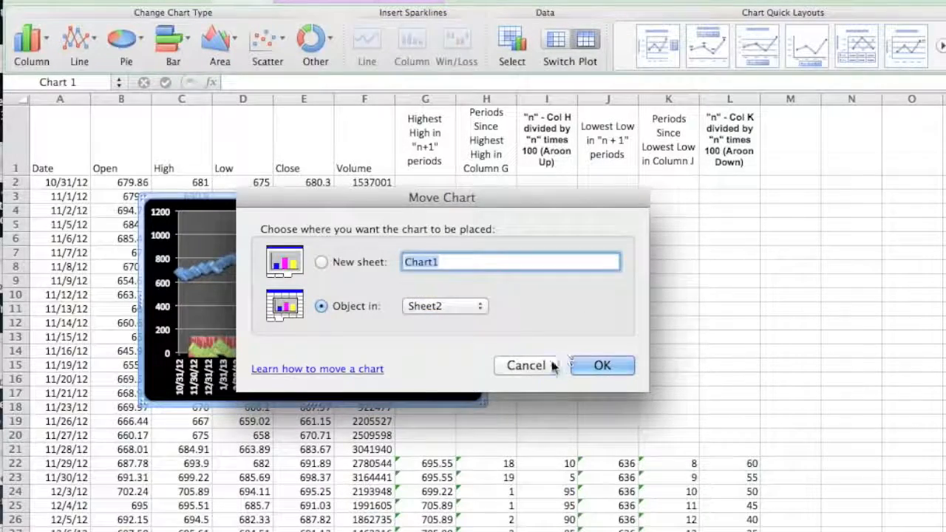
pyautogui.click(547, 365)
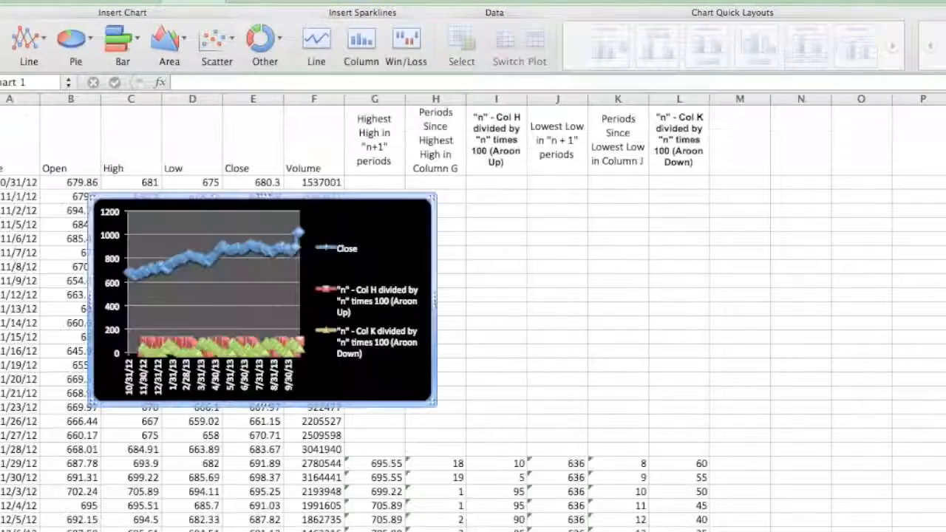
# Move the chart as an object to Sheet3
pyautogui.rightClick(365, 220)
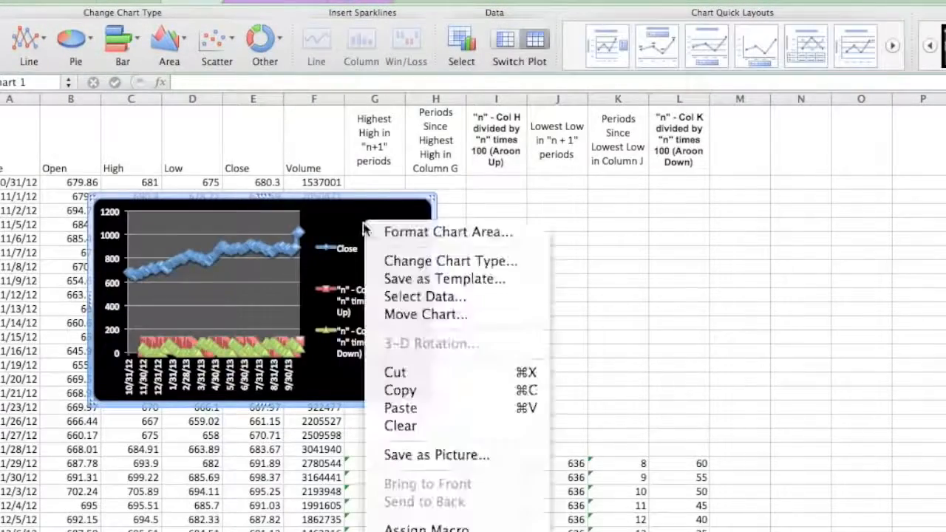
pyautogui.click(419, 315)
pyautogui.click(419, 323)
pyautogui.click(403, 338)
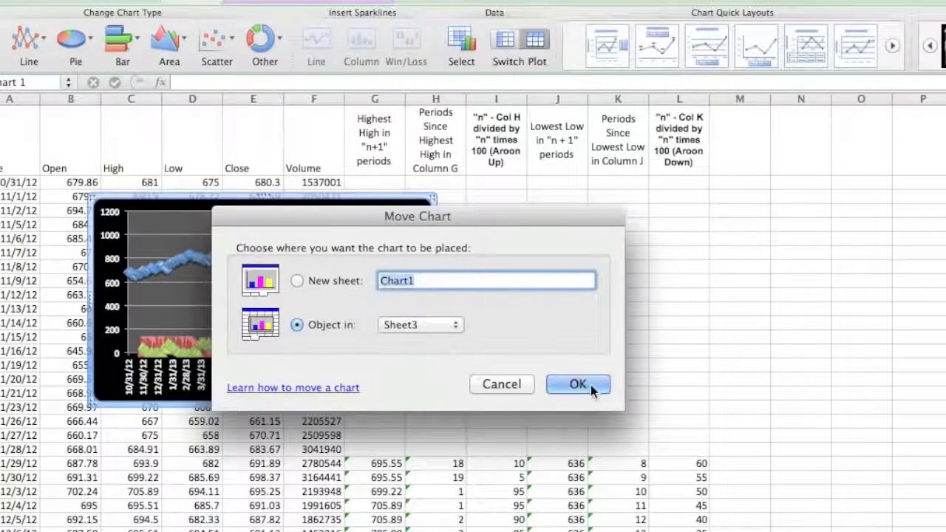
pyautogui.click(591, 385)
# Reposition the chart in the upper-left corner of Sheet3 and enlarge it from its lower-right corner
pyautogui.moveTo(380, 214); pyautogui.dragTo(236, 118)
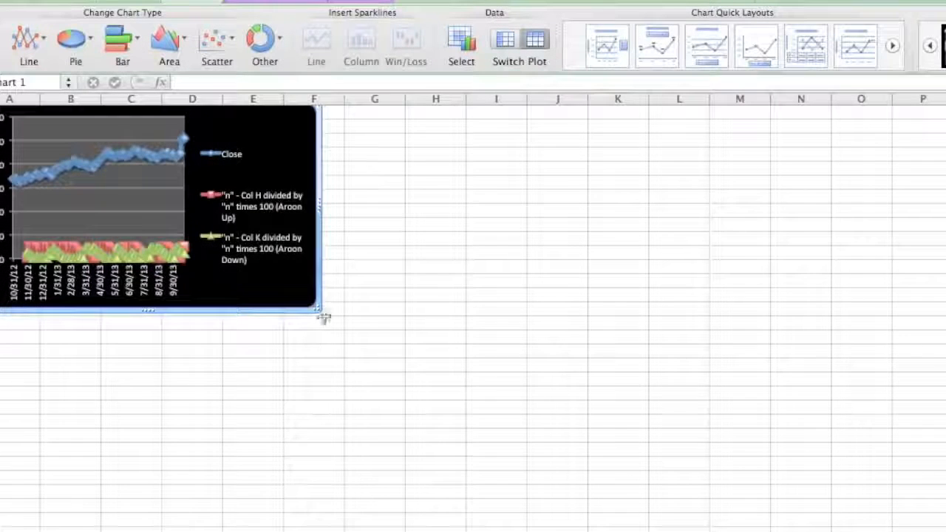
pyautogui.moveTo(320, 313); pyautogui.dragTo(421, 342)
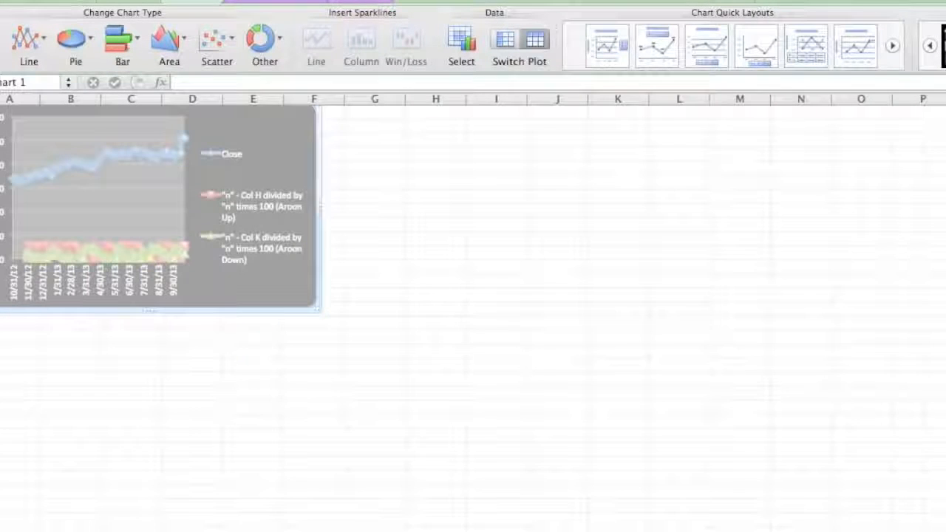